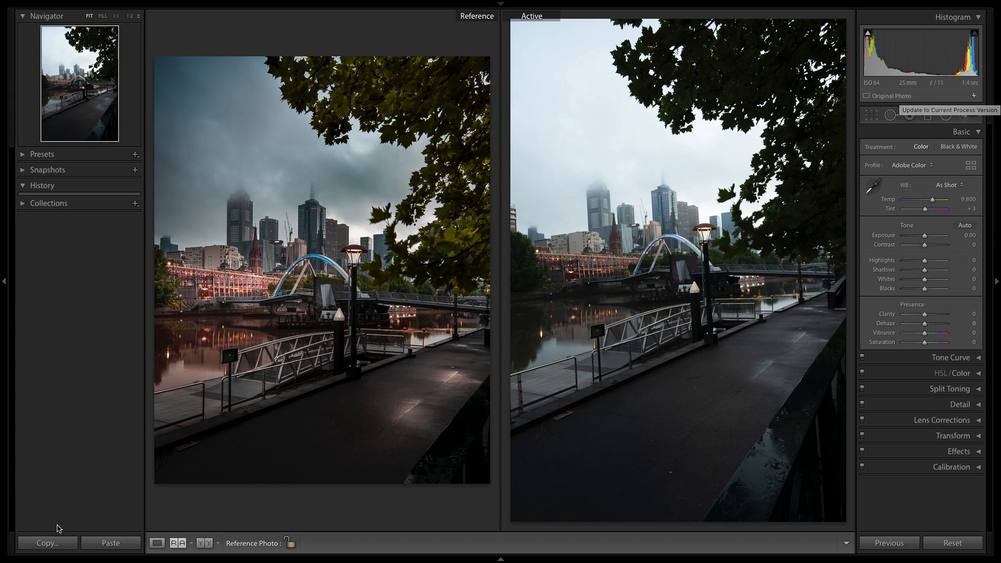
# Switch from the reference comparison to the single-photo view and correct the photo's perspective with Auto Upright.
pyautogui.click(156, 545)
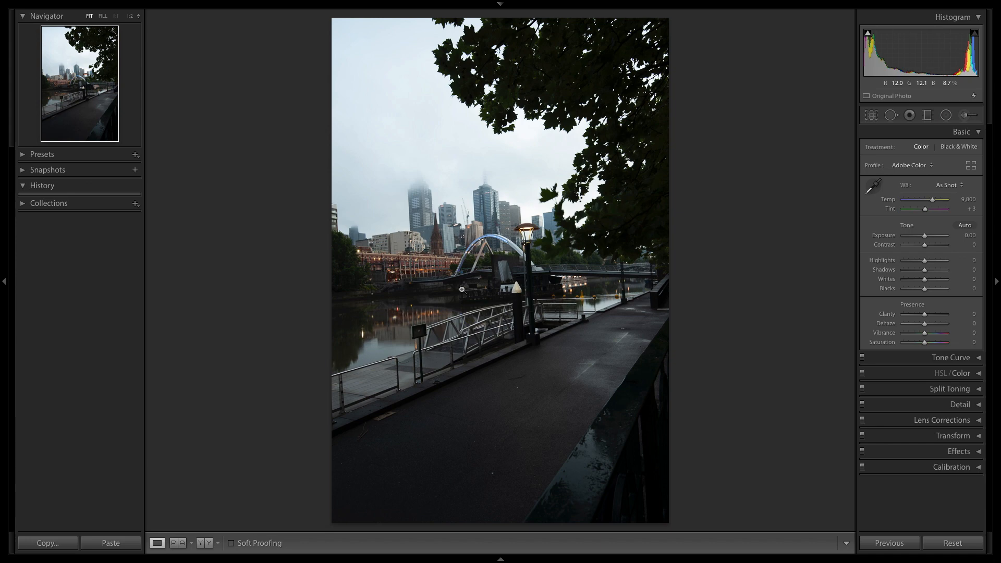
pyautogui.click(957, 133)
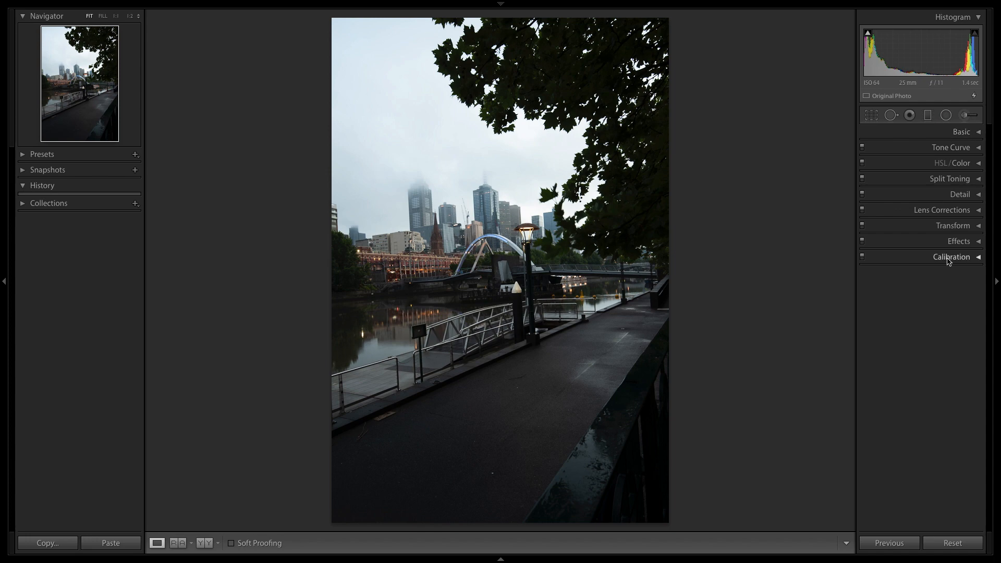
pyautogui.click(950, 228)
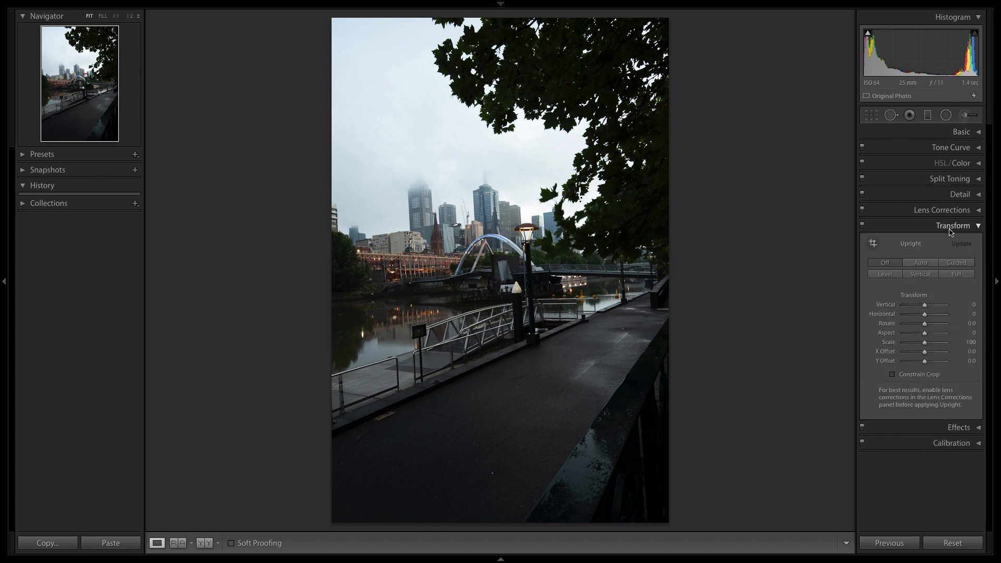
pyautogui.click(925, 265)
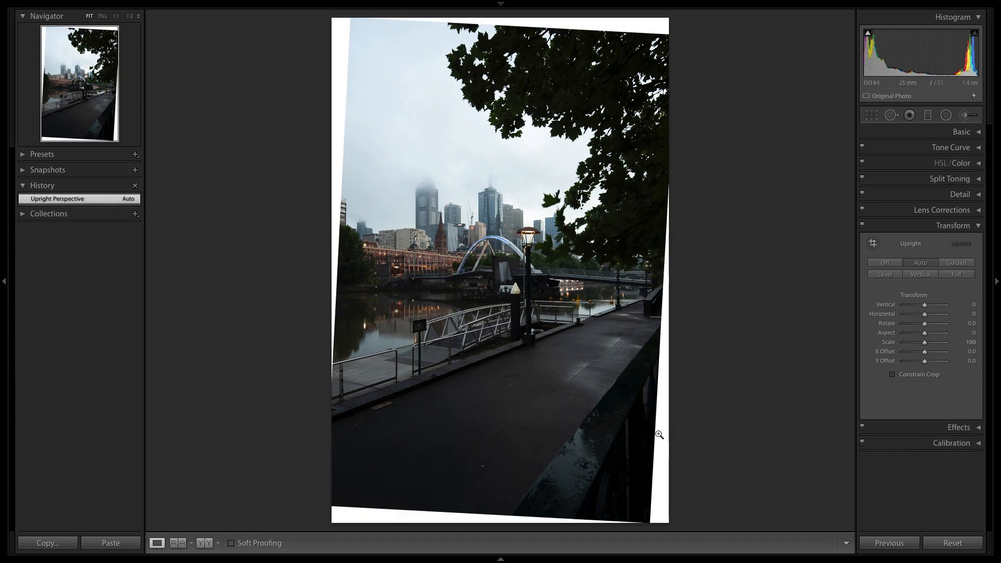
# Crop the photo to a 5.5 x 7 aspect ratio, tightening the frame to exclude the white edges, and apply the crop.
pyautogui.moveTo(622, 28)
pyautogui.click(870, 116)
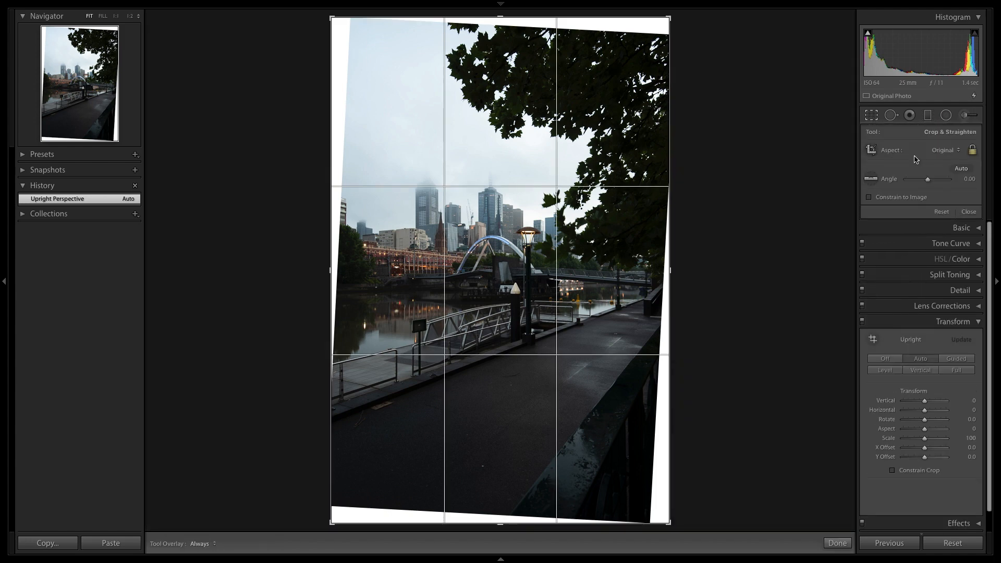
pyautogui.click(944, 151)
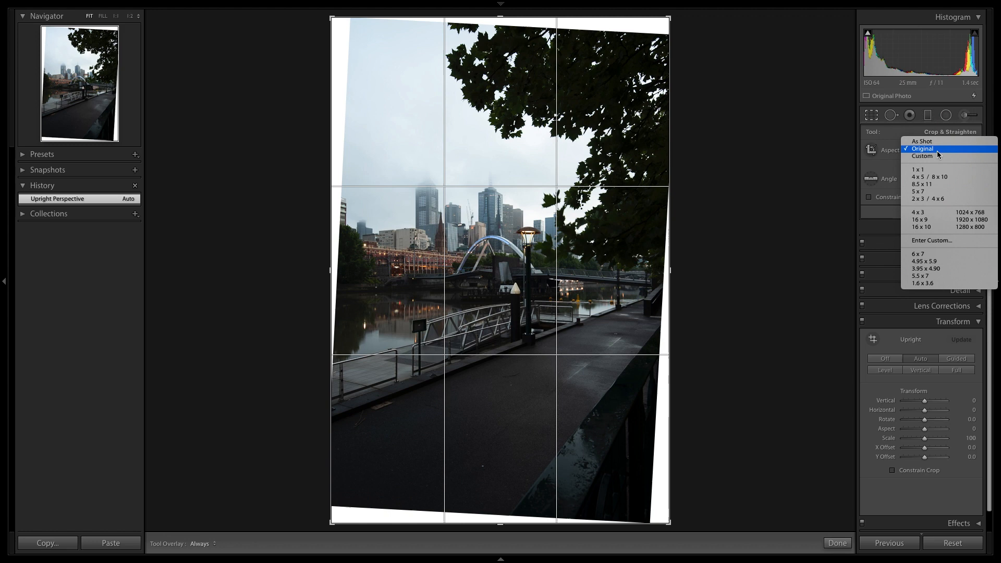
pyautogui.click(943, 276)
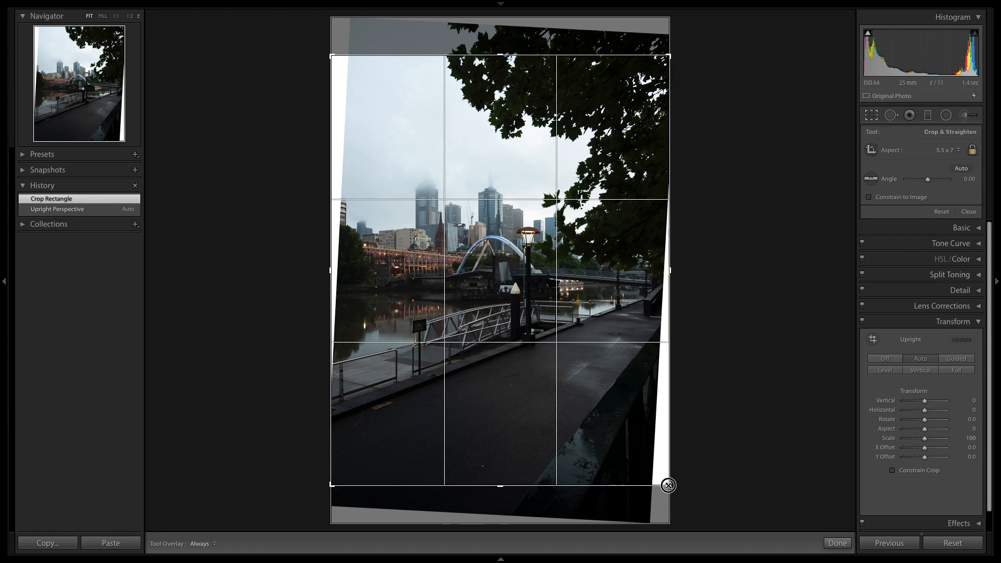
pyautogui.moveTo(666, 484); pyautogui.dragTo(660, 476)
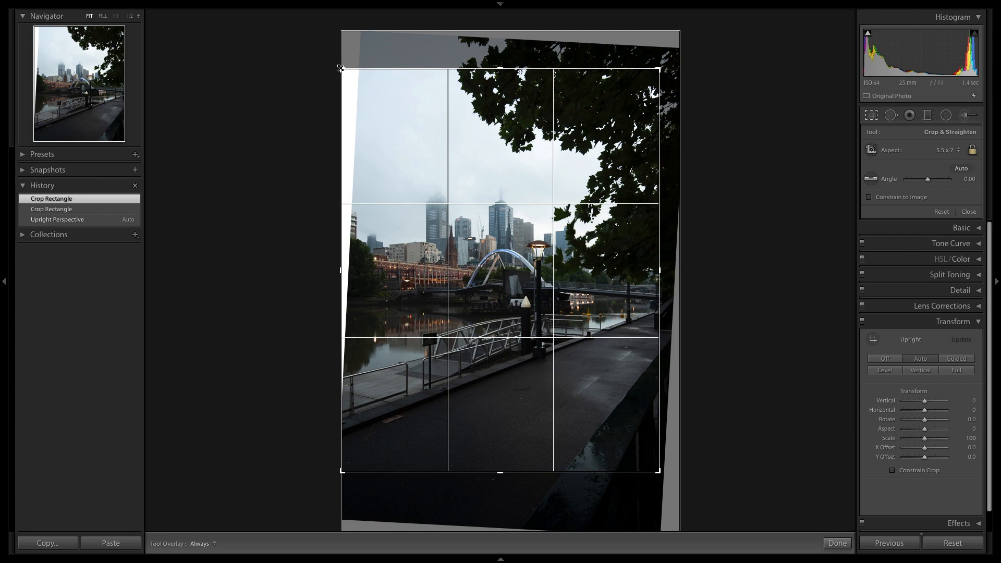
pyautogui.moveTo(339, 66); pyautogui.dragTo(352, 75)
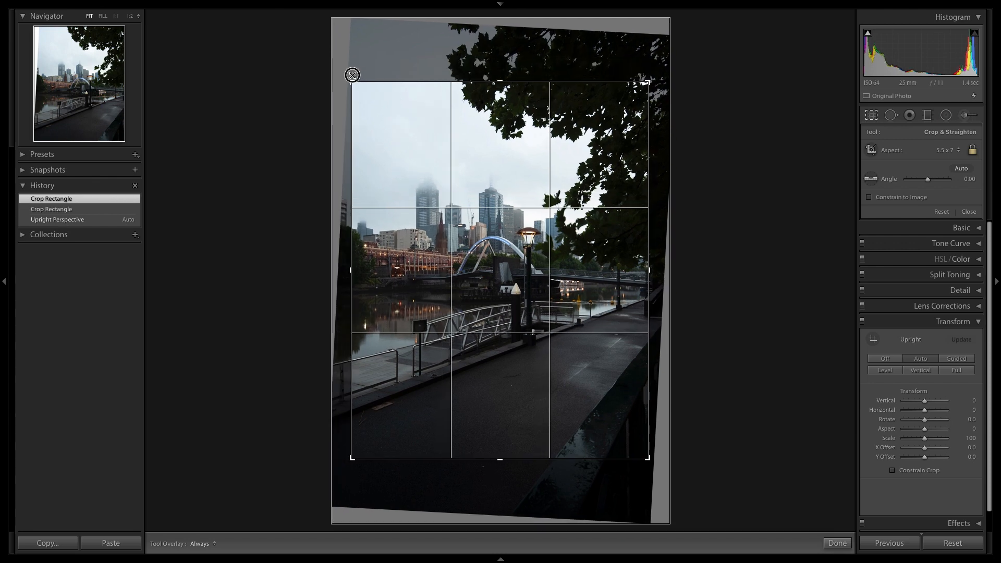
pyautogui.moveTo(352, 73); pyautogui.dragTo(352, 74)
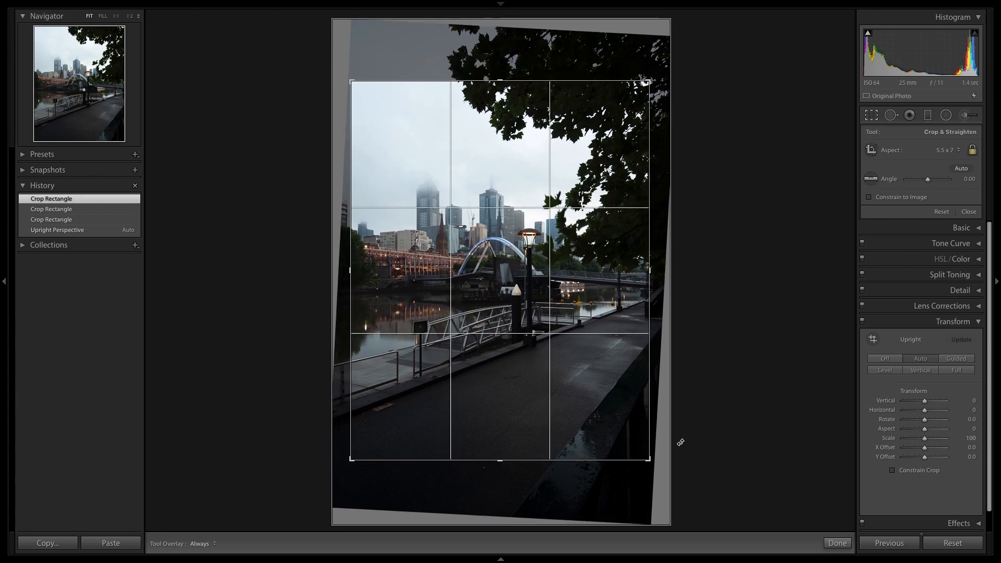
pyautogui.moveTo(650, 459); pyautogui.dragTo(652, 461)
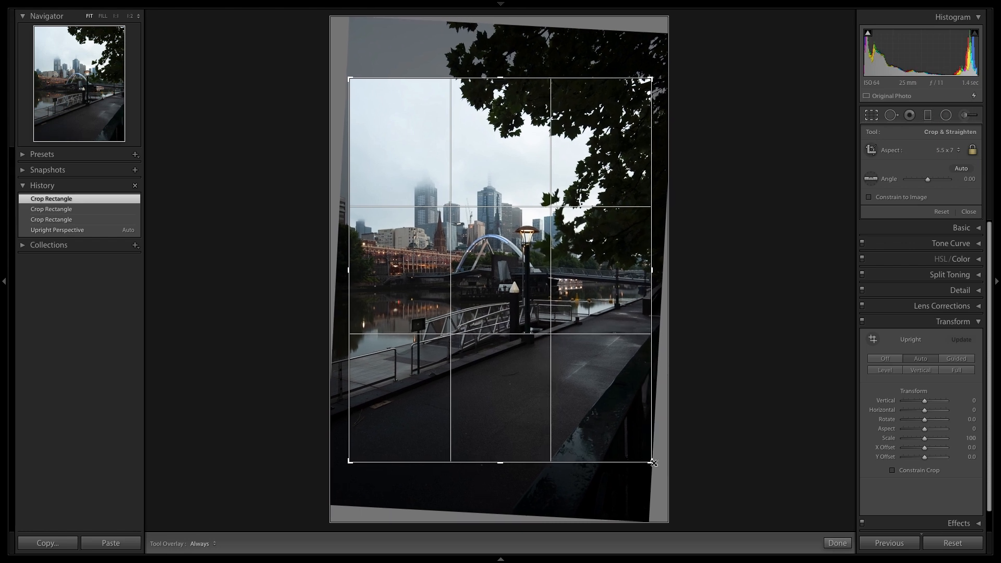
pyautogui.click(841, 543)
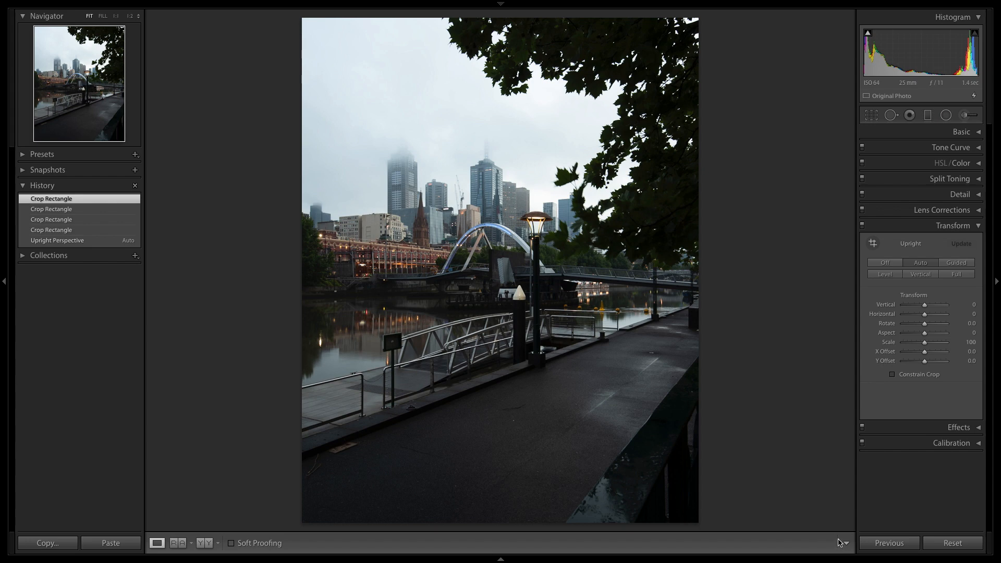
# Calibrate the colours with Red Primary hue -4 and saturation +27, Green Primary saturation -27, and Blue Primary hue -28.
pyautogui.click(968, 226)
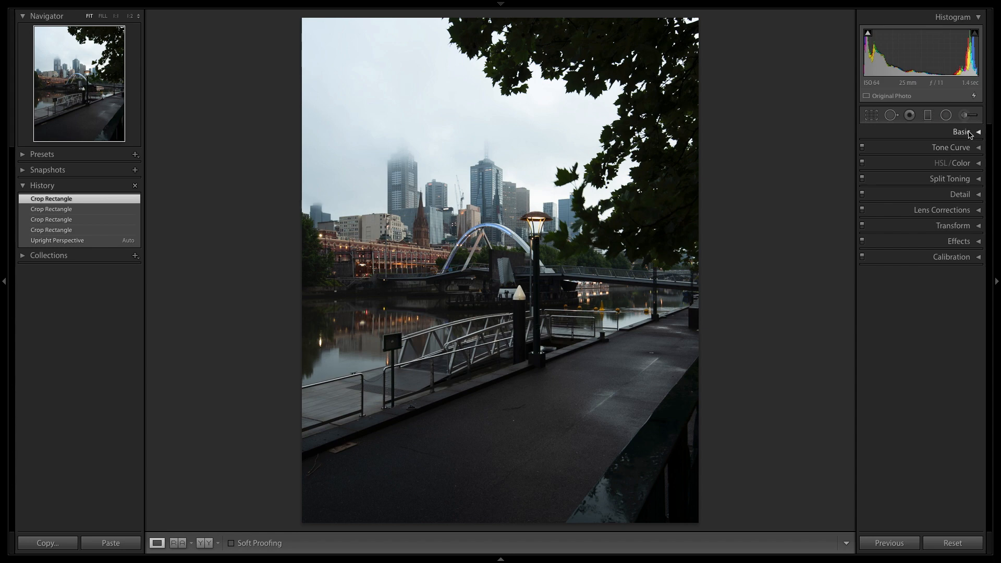
pyautogui.click(945, 264)
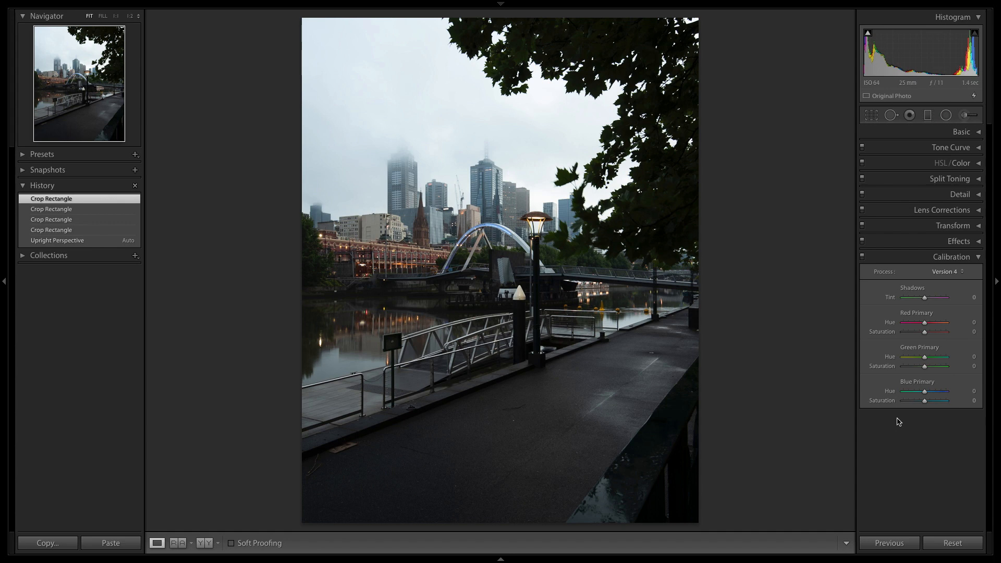
pyautogui.moveTo(924, 324); pyautogui.dragTo(924, 325)
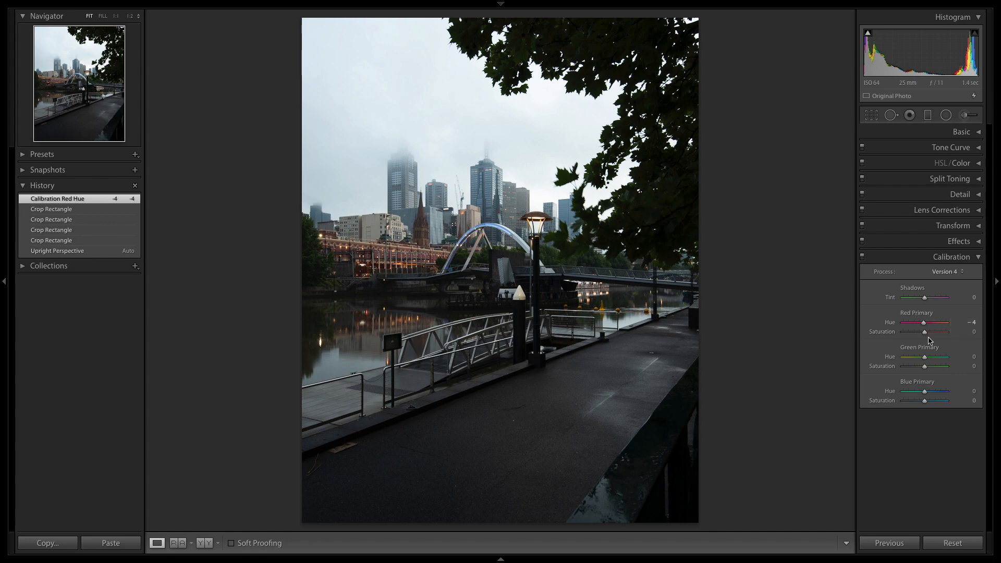
pyautogui.moveTo(926, 334); pyautogui.dragTo(931, 335)
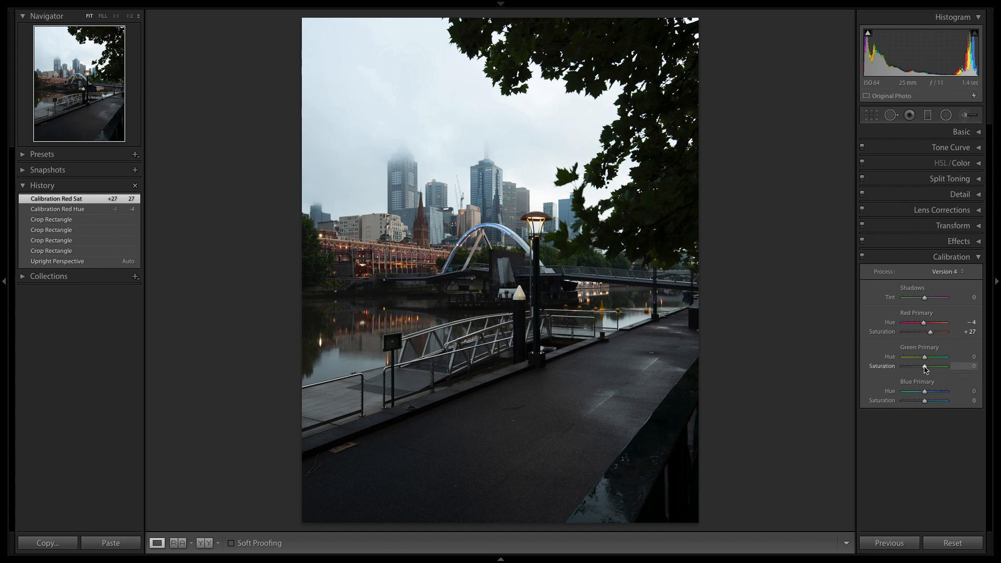
pyautogui.moveTo(925, 369); pyautogui.dragTo(919, 373)
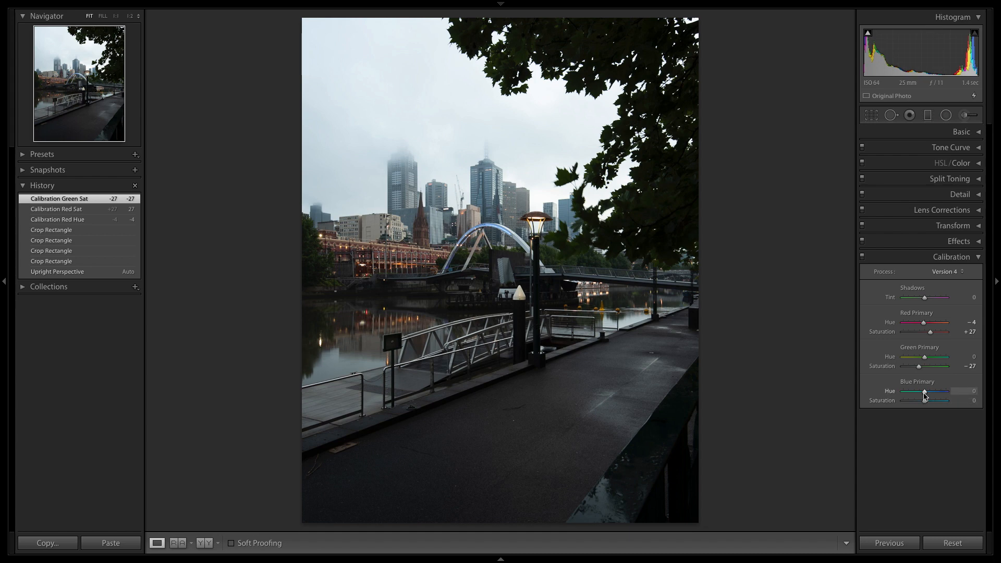
pyautogui.moveTo(924, 394); pyautogui.dragTo(919, 395)
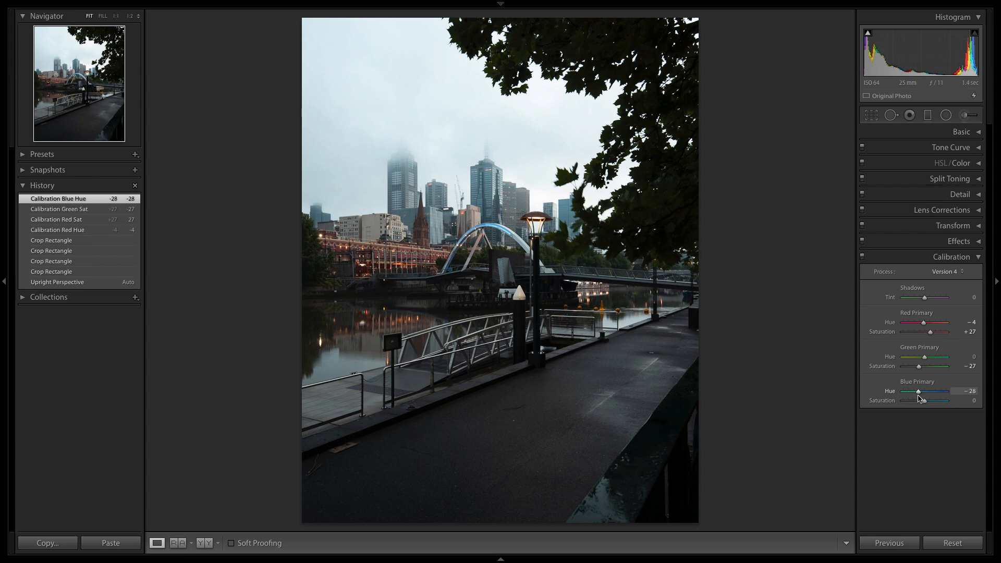
pyautogui.click(949, 261)
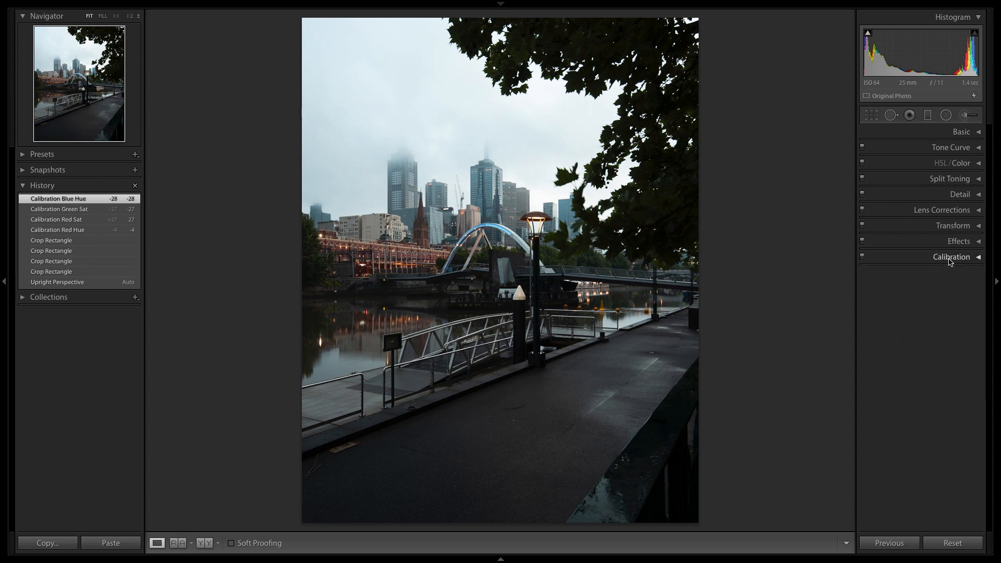
# Set the photo's Exposure to -0.60, Contrast to +12 and Highlights to -67 in the basic tone adjustments.
pyautogui.click(957, 133)
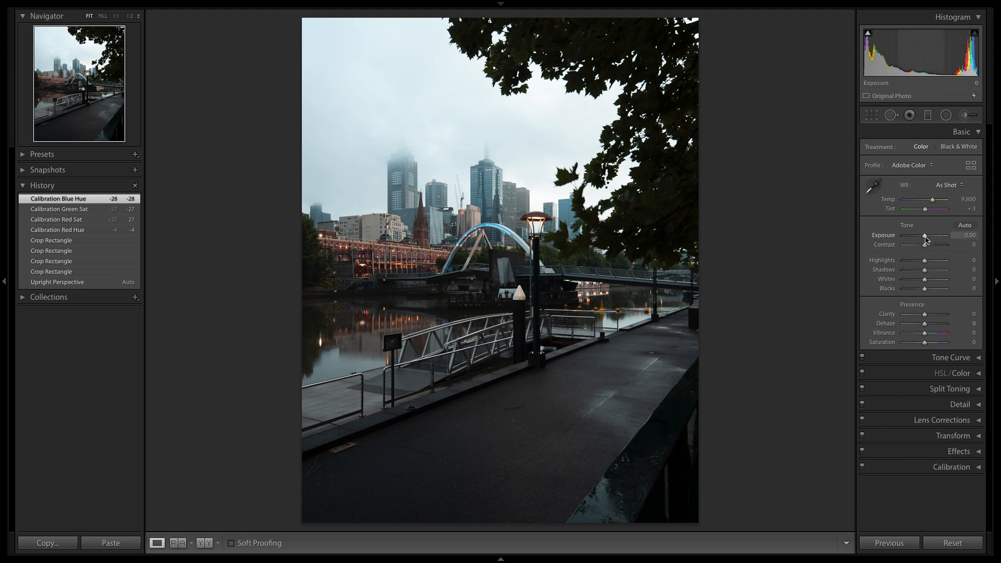
pyautogui.moveTo(925, 239); pyautogui.dragTo(922, 239)
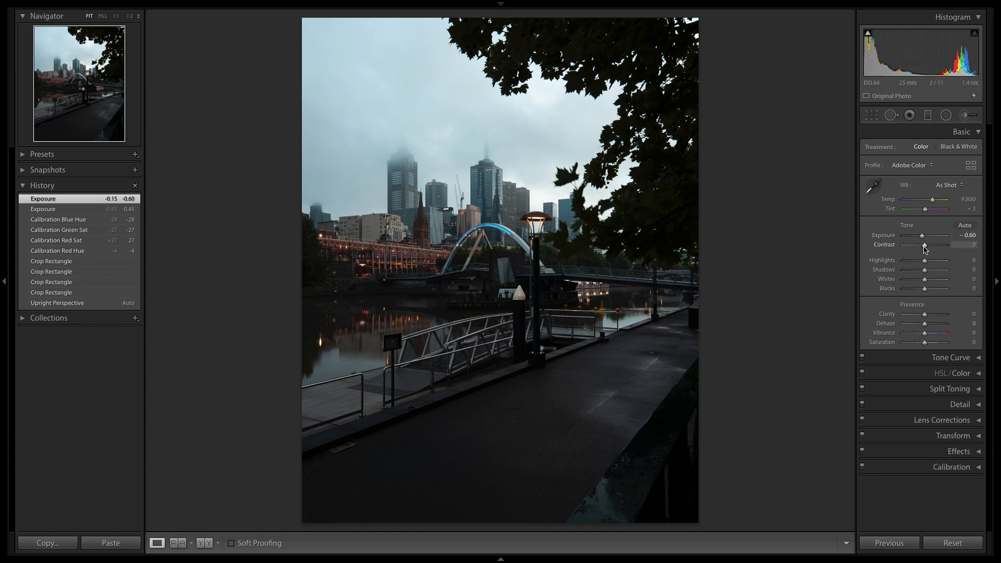
pyautogui.moveTo(924, 246); pyautogui.dragTo(927, 249)
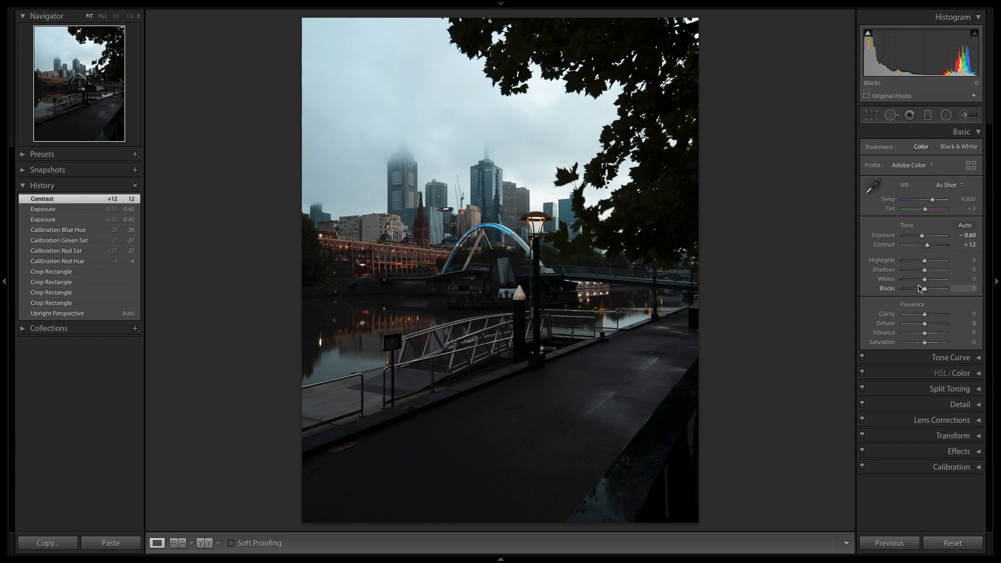
pyautogui.moveTo(924, 261); pyautogui.dragTo(911, 266)
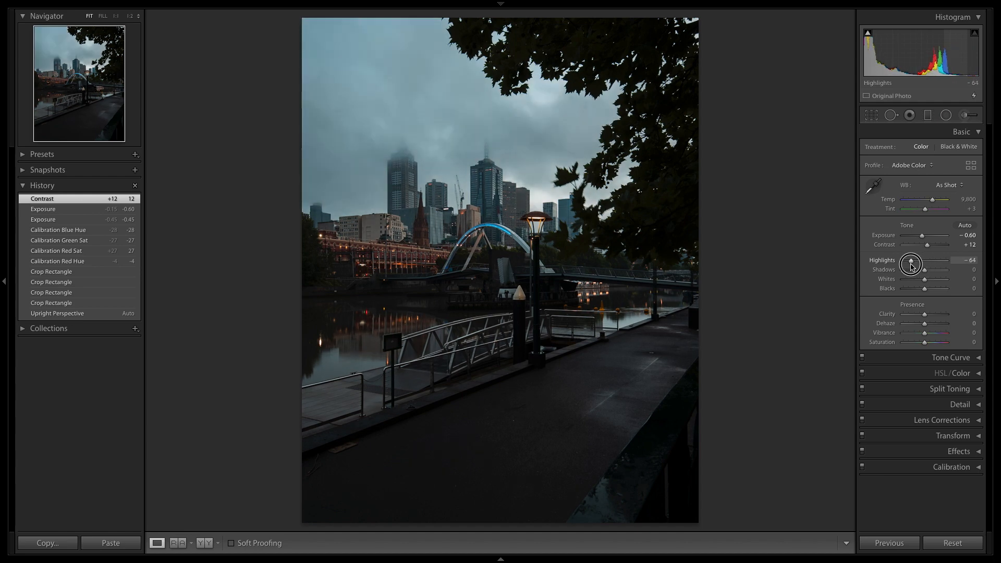
pyautogui.moveTo(911, 266); pyautogui.dragTo(910, 266)
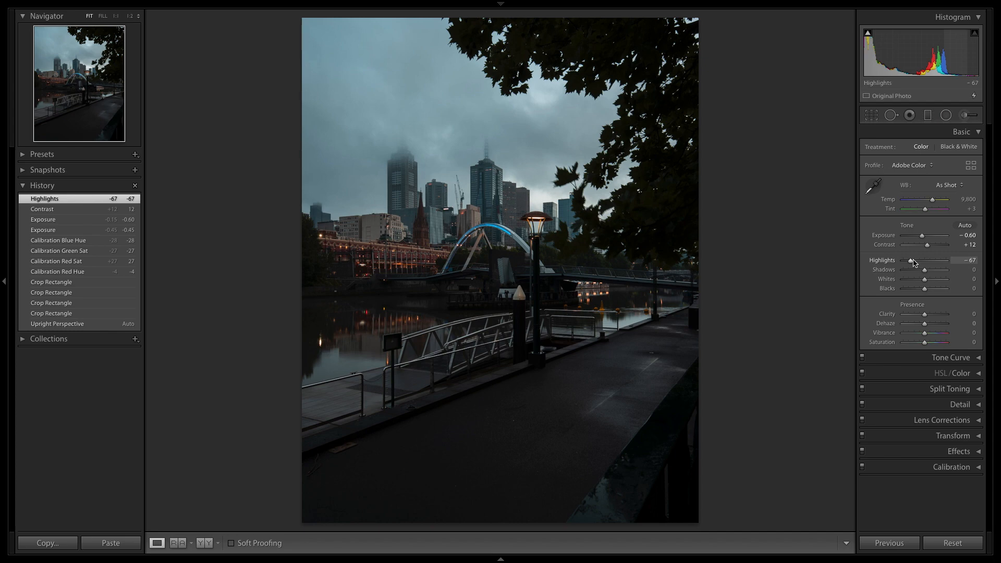
# Set Whites to +23, using the clipping preview to check the brightest areas.
pyautogui.moveTo(924, 280); pyautogui.dragTo(928, 282)
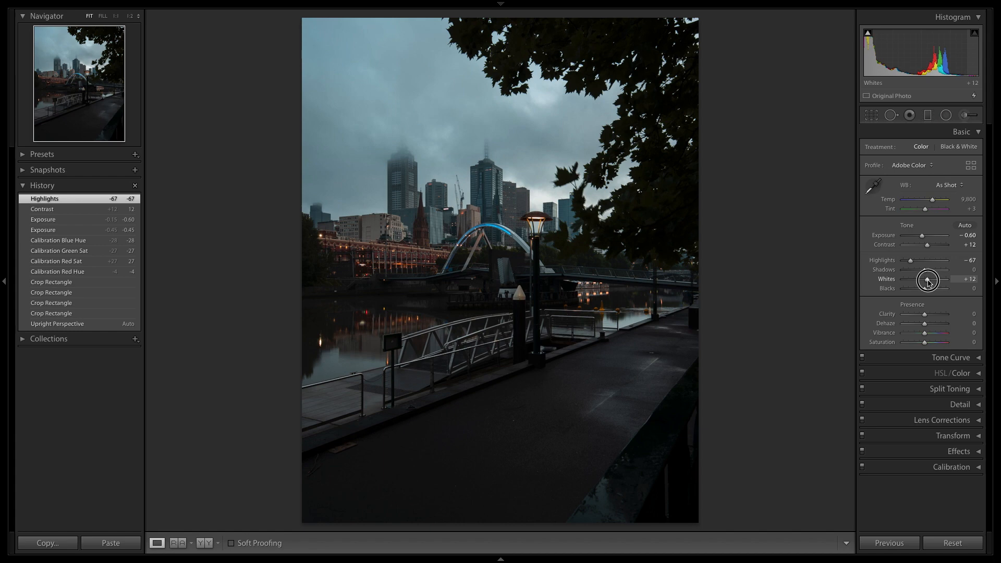
pyautogui.press('alt')
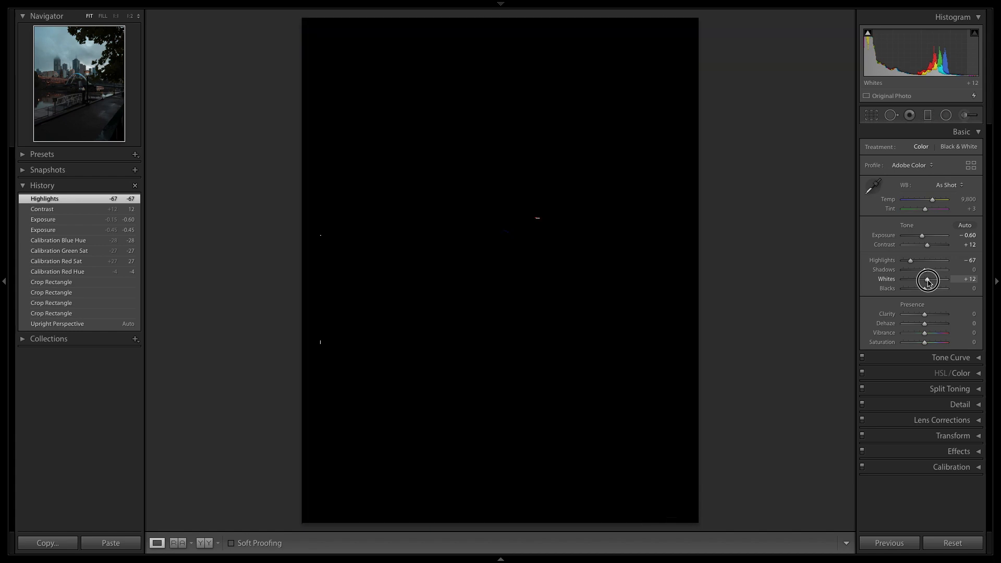
pyautogui.moveTo(927, 282); pyautogui.dragTo(940, 286)
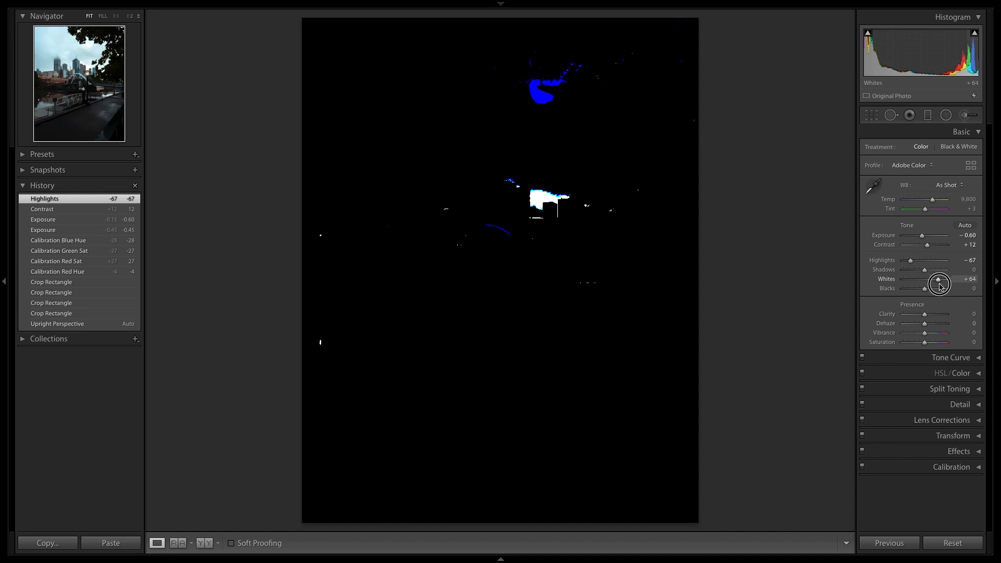
pyautogui.moveTo(940, 286); pyautogui.dragTo(940, 282)
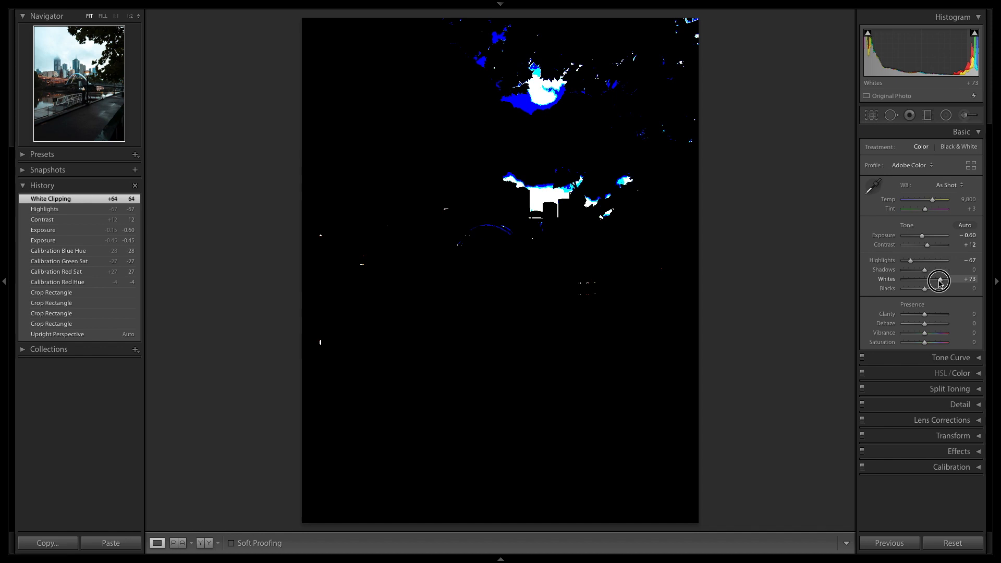
pyautogui.moveTo(940, 283); pyautogui.dragTo(935, 286)
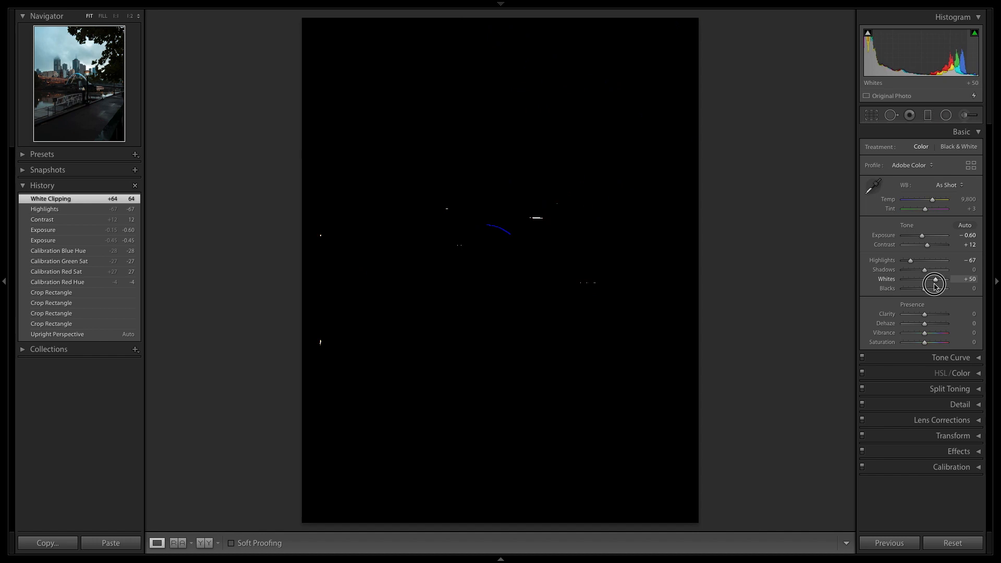
pyautogui.moveTo(935, 285); pyautogui.dragTo(930, 294)
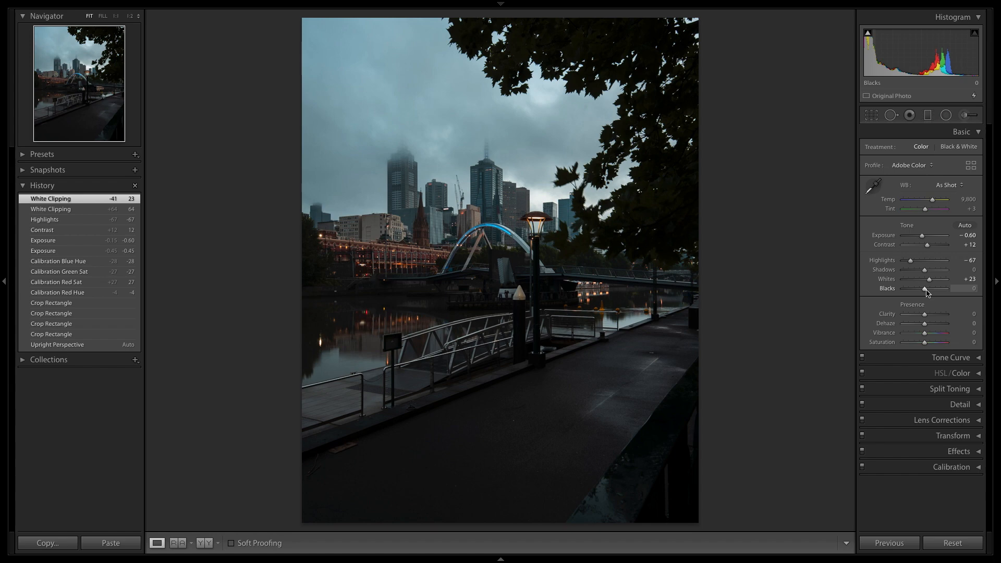
# Set Blacks to -17, using the clipping preview to check the darkest areas.
pyautogui.moveTo(927, 293); pyautogui.dragTo(923, 294)
pyautogui.press('alt')
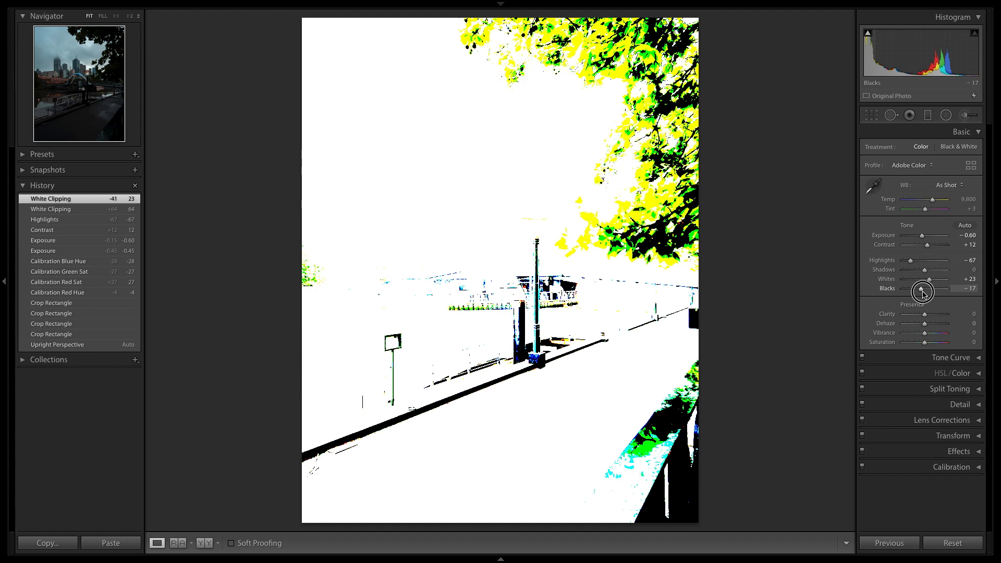
pyautogui.moveTo(923, 293); pyautogui.dragTo(923, 294)
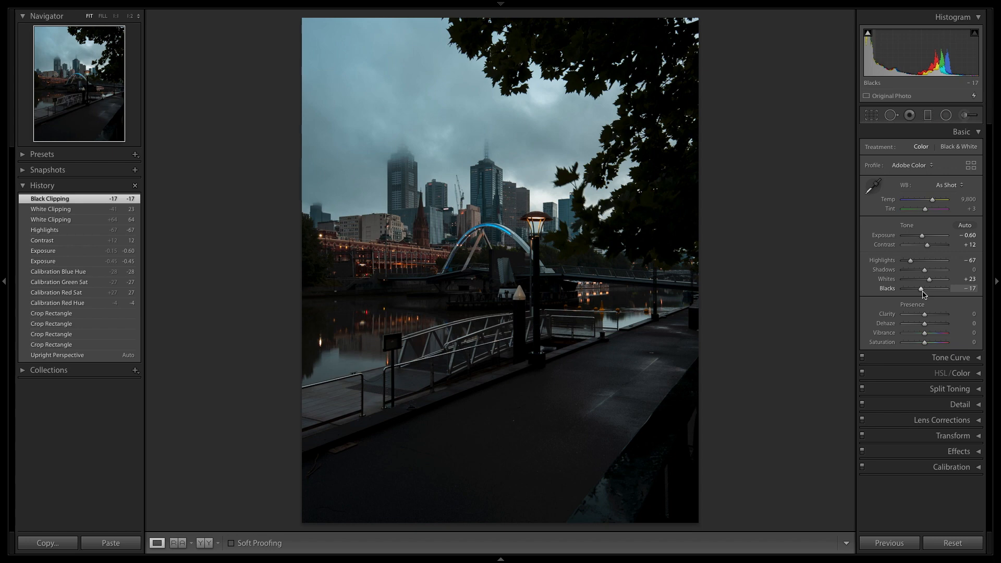
# Set Shadows to +52 and show the Before version of the photo for comparison.
pyautogui.moveTo(924, 270); pyautogui.dragTo(937, 277)
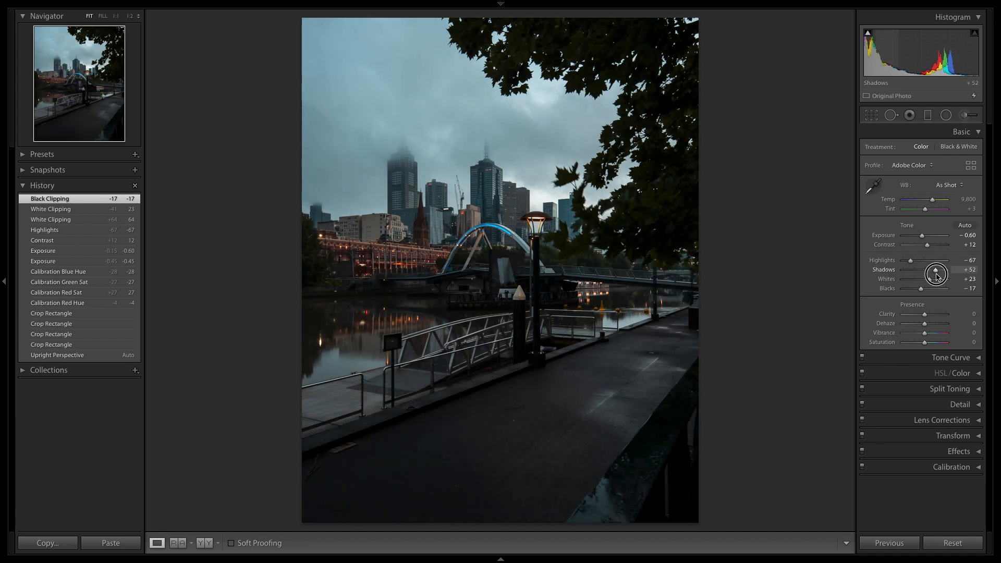
pyautogui.moveTo(937, 277); pyautogui.dragTo(936, 280)
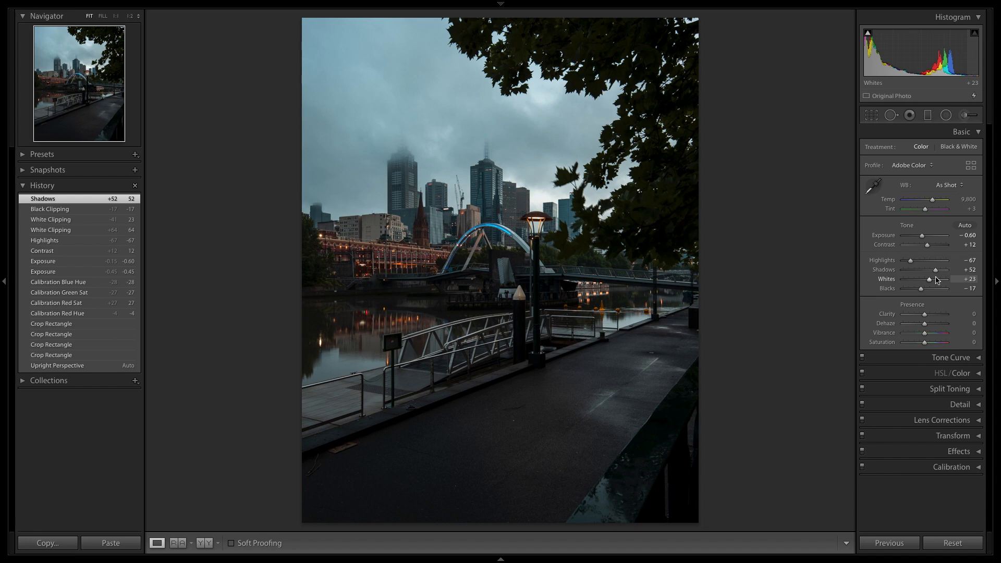
pyautogui.press('\\')
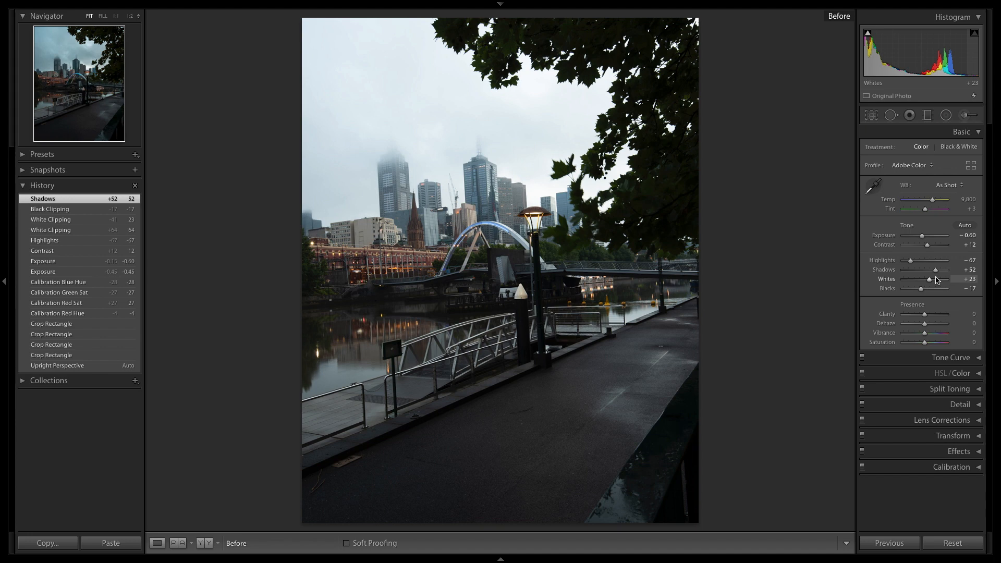
# Compare the tone-adjusted photo with its Before version and return to the edited version.
pyautogui.press('\\')
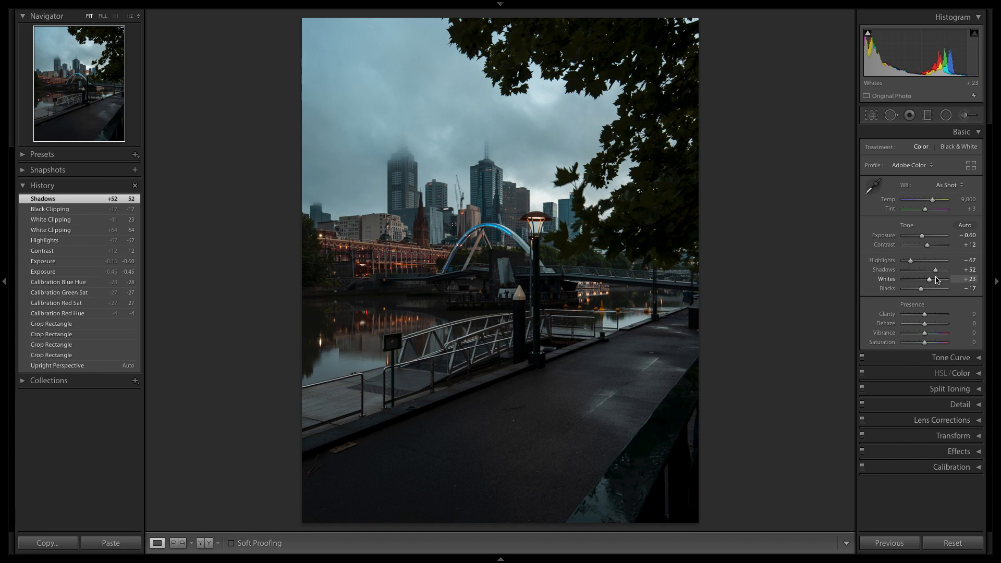
pyautogui.press('\\')
pyautogui.press('\\')
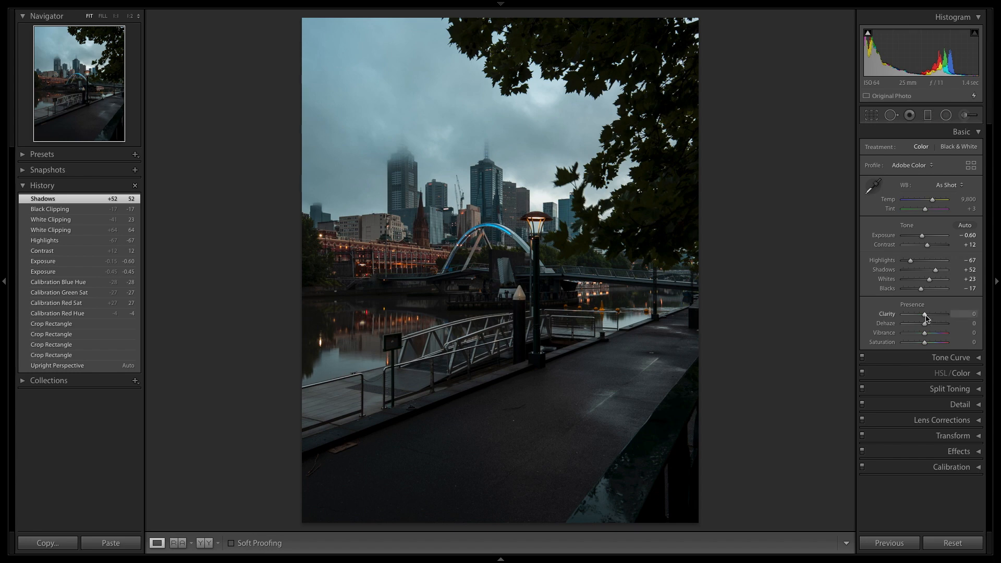
# Set Clarity to +8 and open the HSL/Color adjustments.
pyautogui.moveTo(925, 318); pyautogui.dragTo(928, 318)
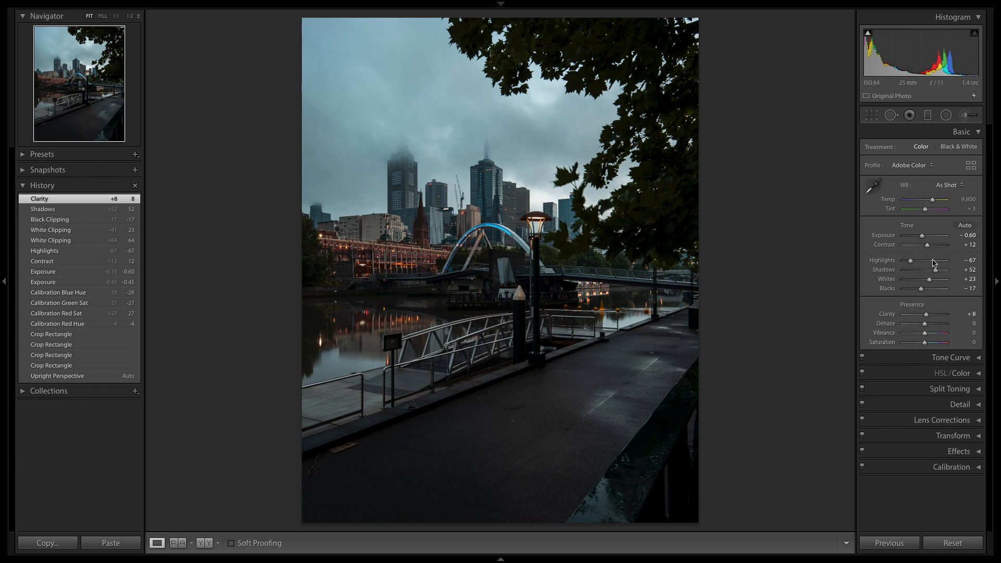
pyautogui.click(962, 132)
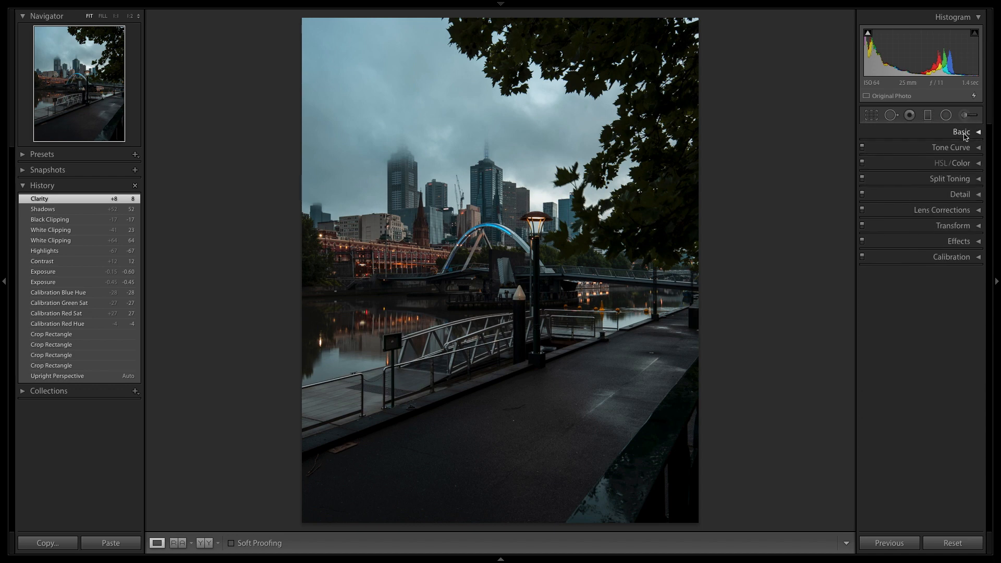
pyautogui.click(965, 164)
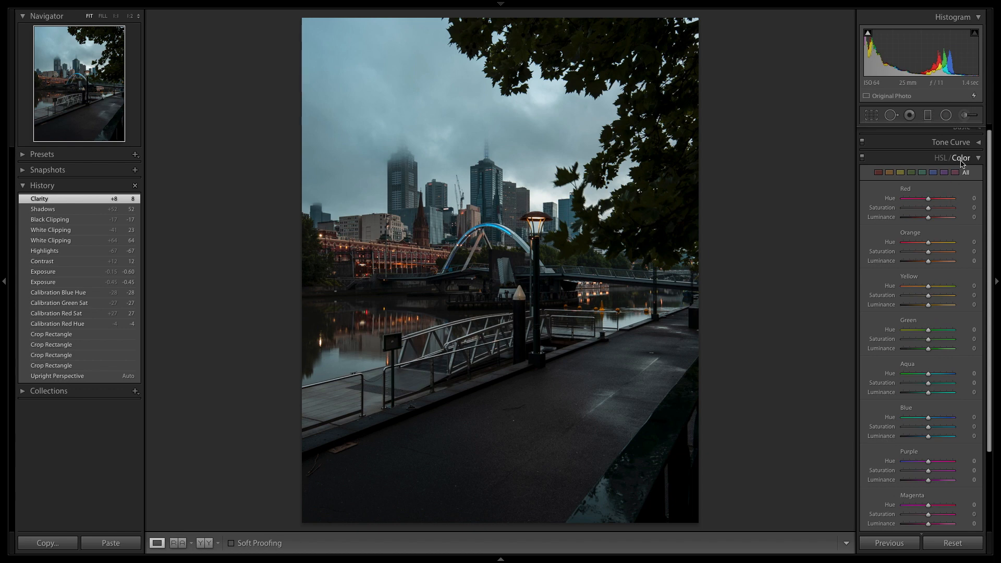
pyautogui.moveTo(928, 203); pyautogui.dragTo(932, 203)
pyautogui.moveTo(931, 203); pyautogui.dragTo(932, 203)
pyautogui.click(968, 199)
pyautogui.write('0')
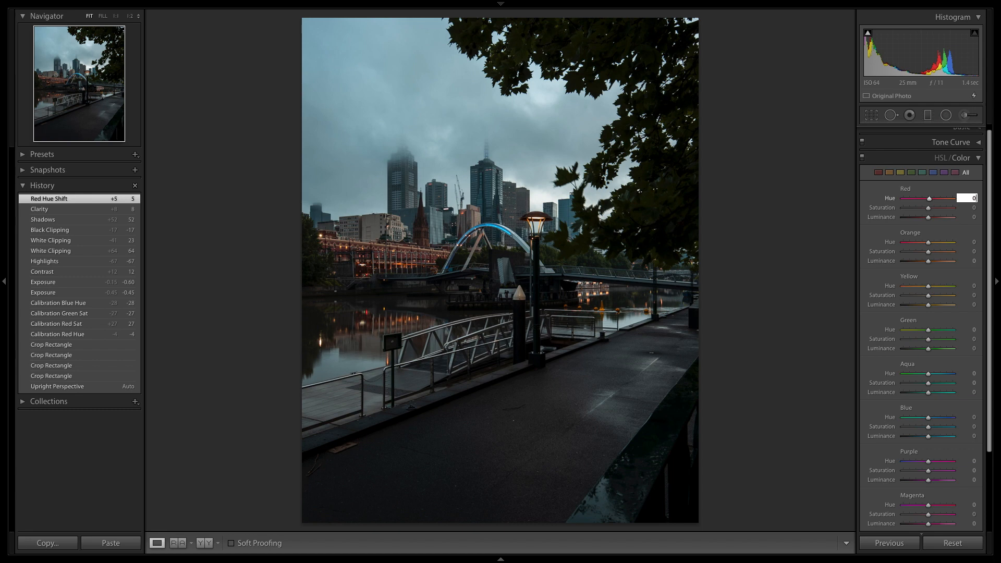
pyautogui.press('Return')
# Set the red Saturation to +4 and the red Luminance to +24 in the colour adjustments.
pyautogui.moveTo(927, 210); pyautogui.dragTo(929, 211)
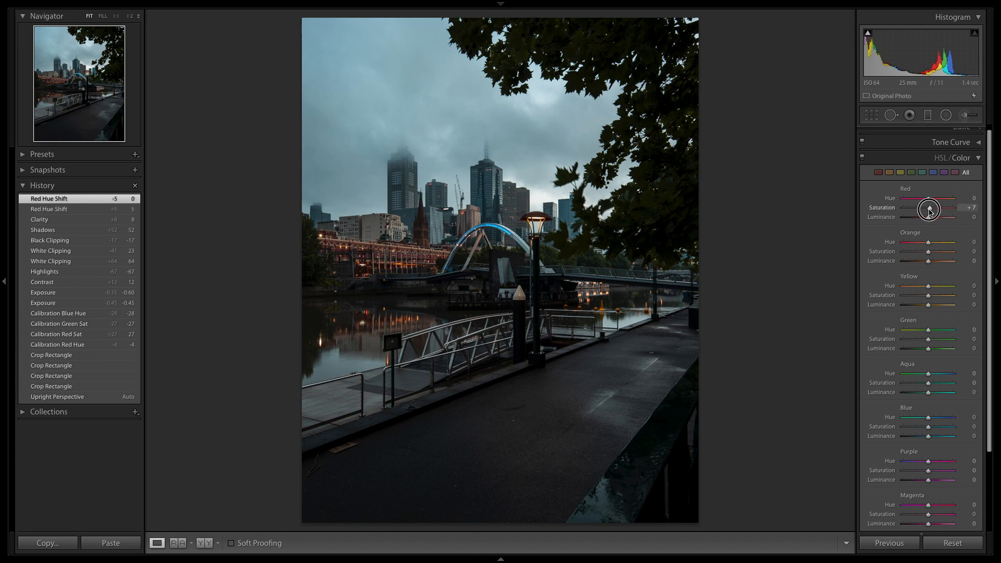
pyautogui.moveTo(929, 211); pyautogui.dragTo(929, 211)
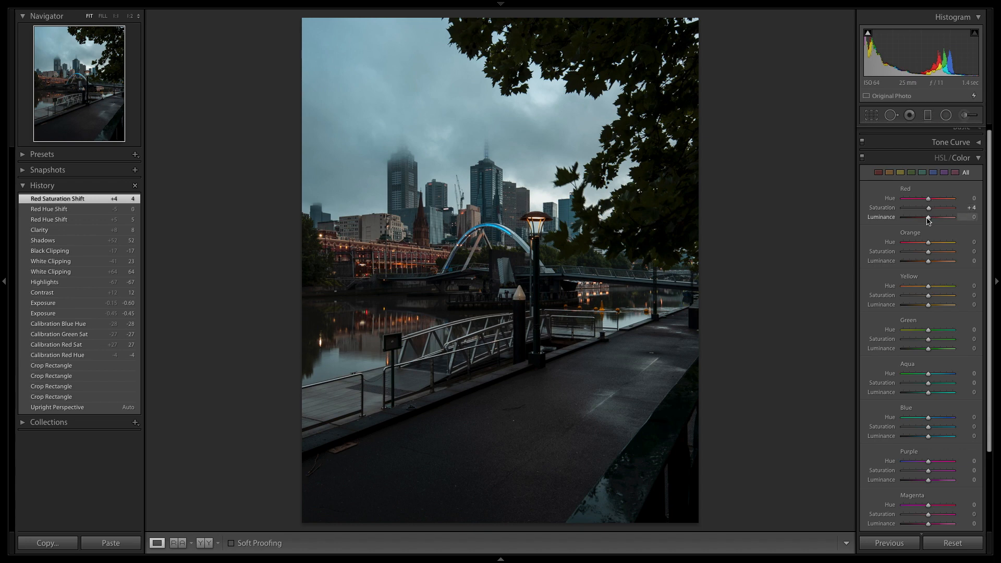
pyautogui.moveTo(930, 220)
pyautogui.mouseDown()
pyautogui.moveTo(953, 221)
pyautogui.moveTo(935, 228)
pyautogui.mouseUp()
pyautogui.moveTo(934, 229); pyautogui.dragTo(935, 228)
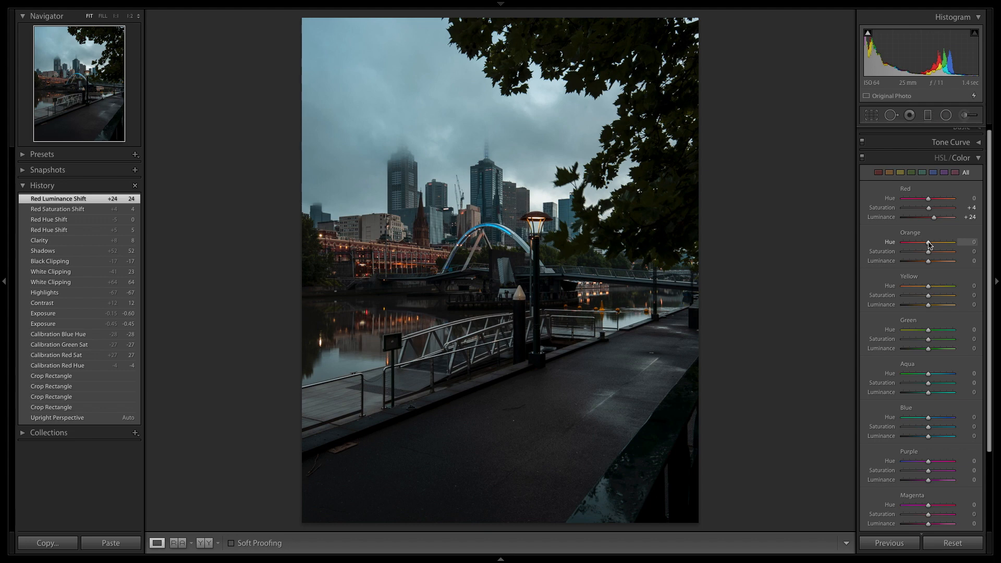
# Set the orange Hue to -27, Saturation to +25 and Luminance to +83, trying the extremes of Hue and Luminance.
pyautogui.moveTo(930, 245); pyautogui.dragTo(888, 257)
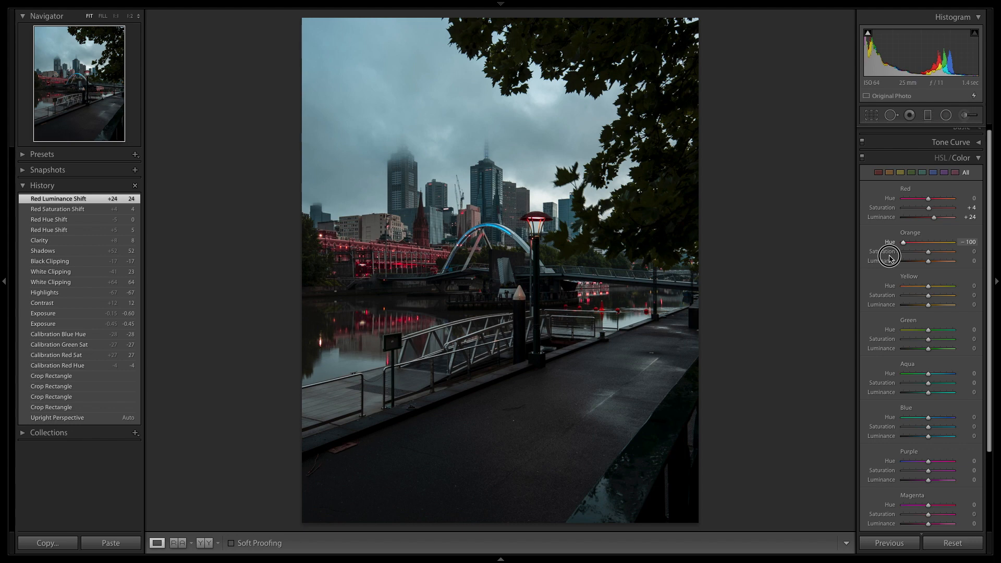
pyautogui.moveTo(890, 257); pyautogui.dragTo(918, 261)
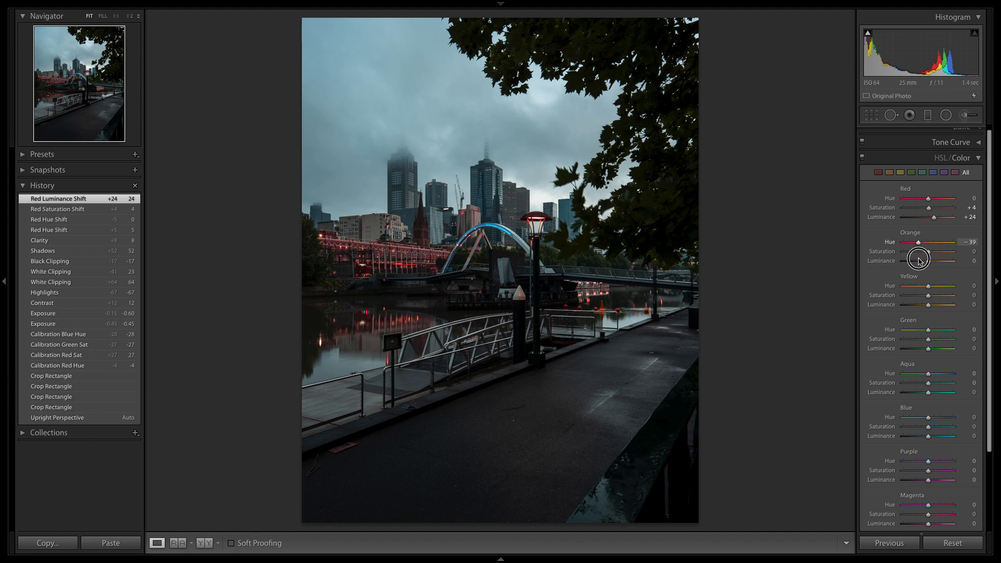
pyautogui.moveTo(919, 260); pyautogui.dragTo(922, 261)
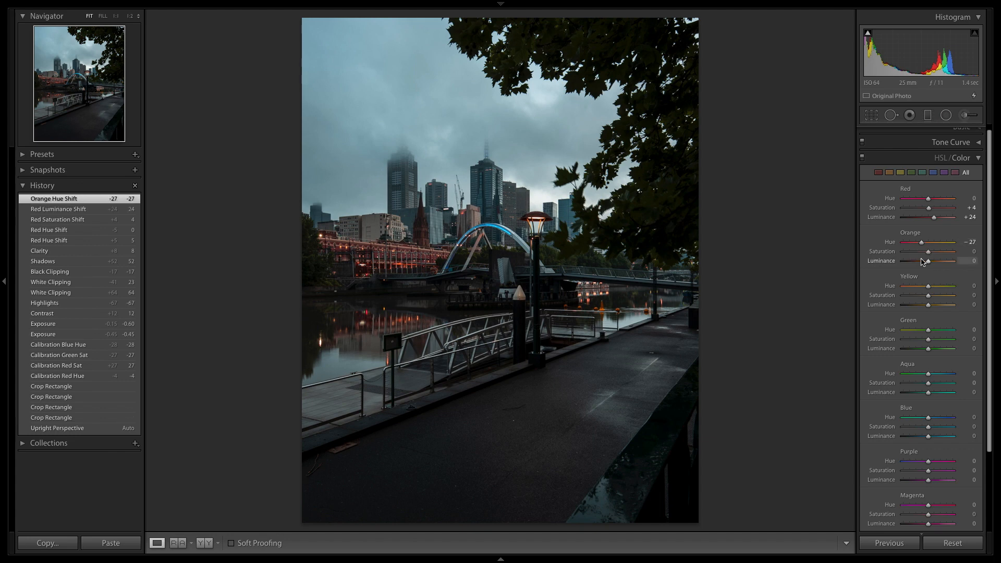
pyautogui.moveTo(928, 252); pyautogui.dragTo(935, 256)
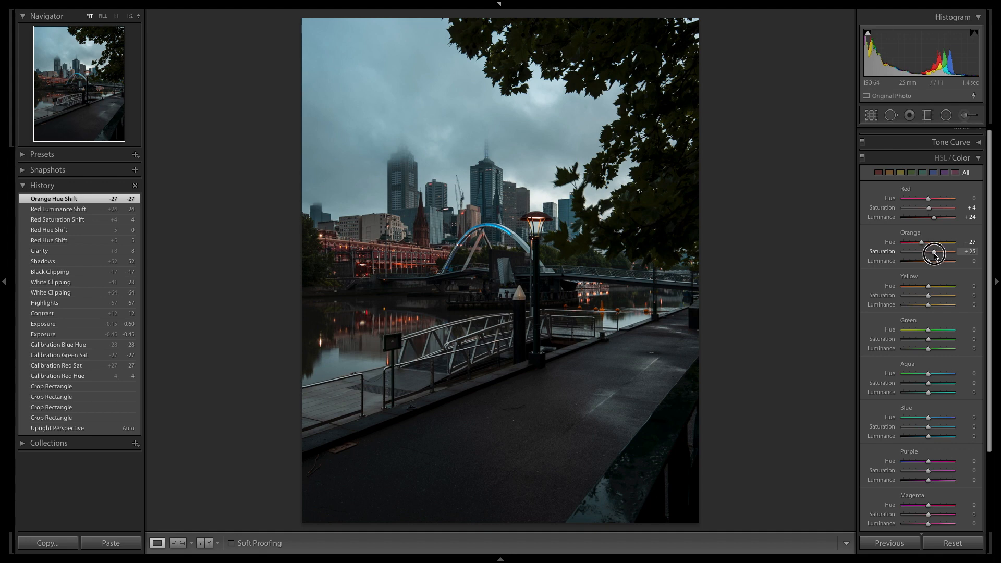
pyautogui.moveTo(933, 254); pyautogui.dragTo(934, 255)
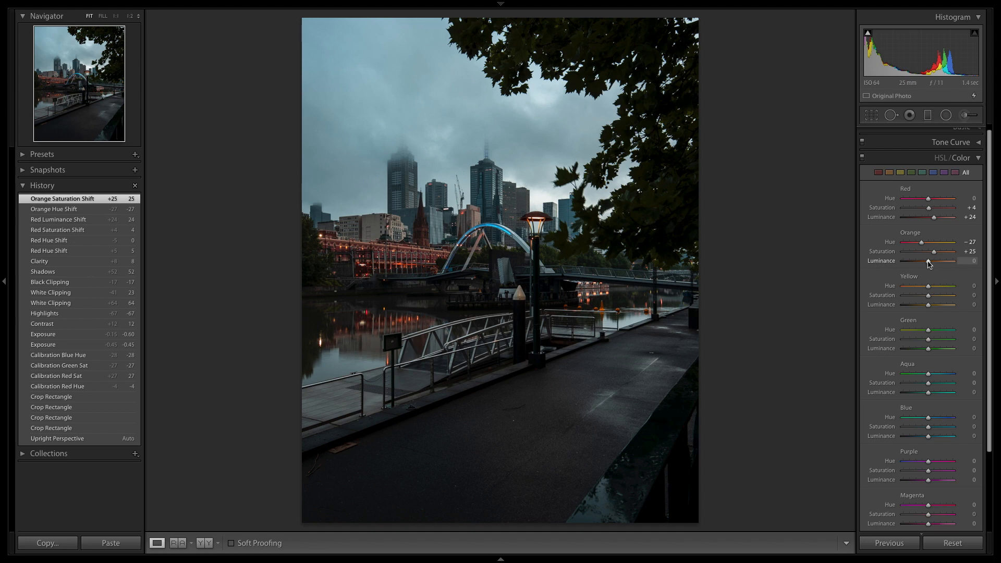
pyautogui.moveTo(929, 263); pyautogui.dragTo(903, 268)
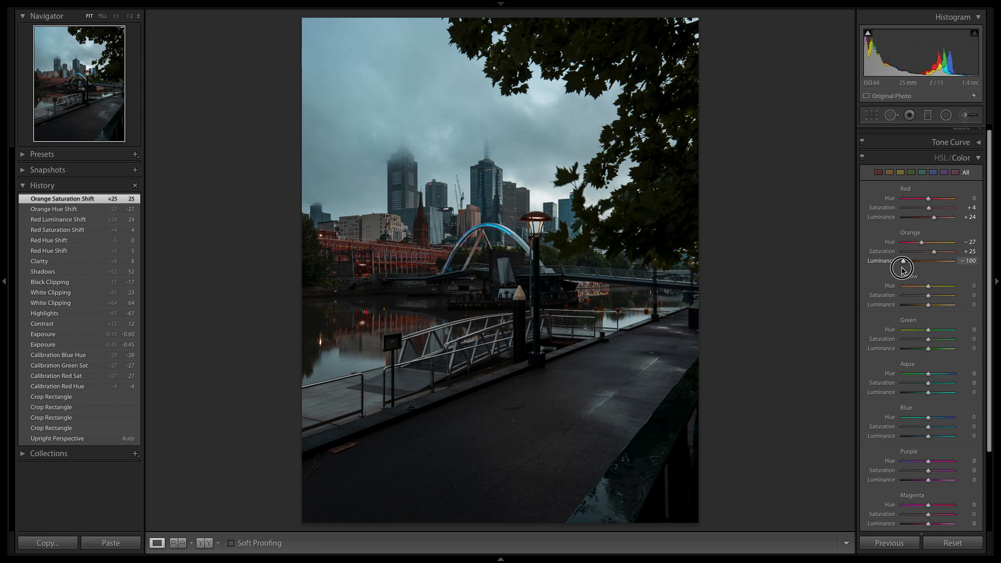
pyautogui.moveTo(902, 268); pyautogui.dragTo(953, 268)
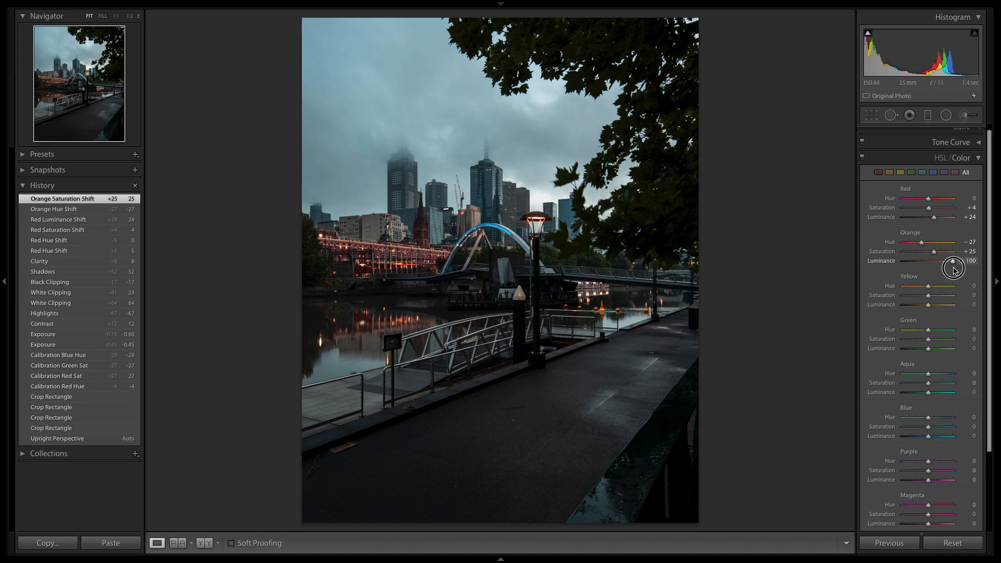
pyautogui.moveTo(954, 268); pyautogui.dragTo(949, 271)
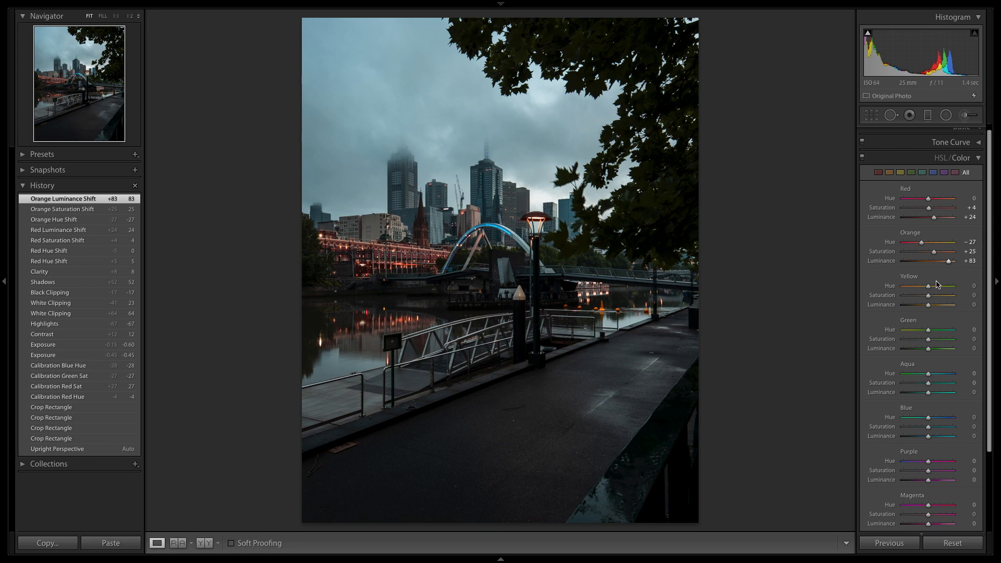
# Set the green Saturation to +38 and the green Luminance to +75, trying Luminance at -100 for comparison.
pyautogui.scroll(-1, 926, 309)
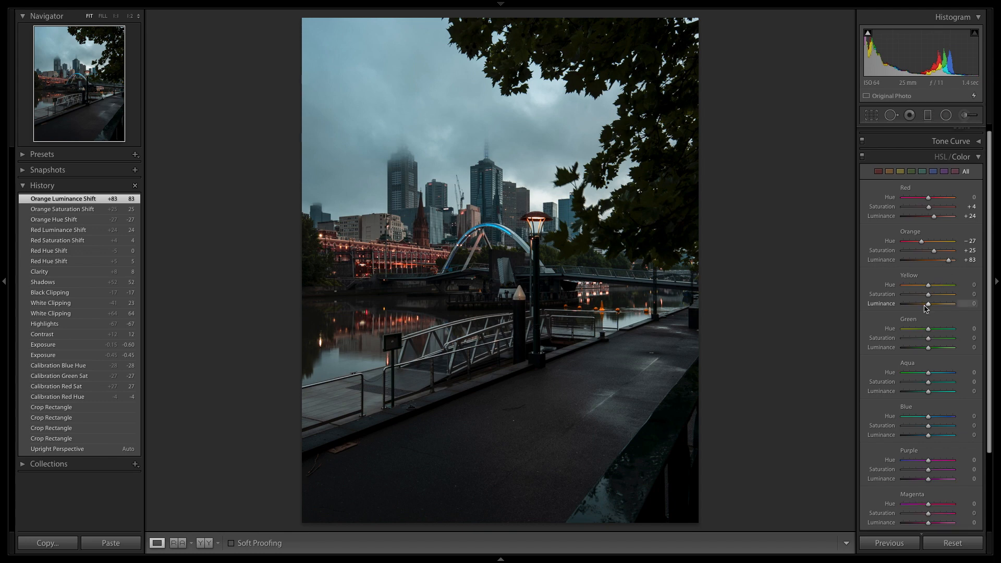
pyautogui.scroll(-1, 925, 308)
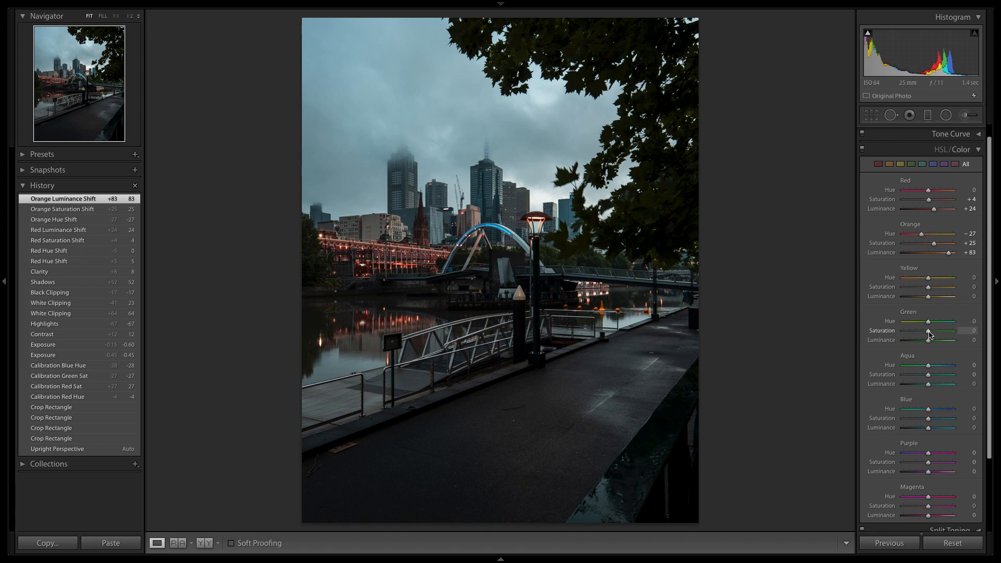
pyautogui.moveTo(929, 334); pyautogui.dragTo(949, 359)
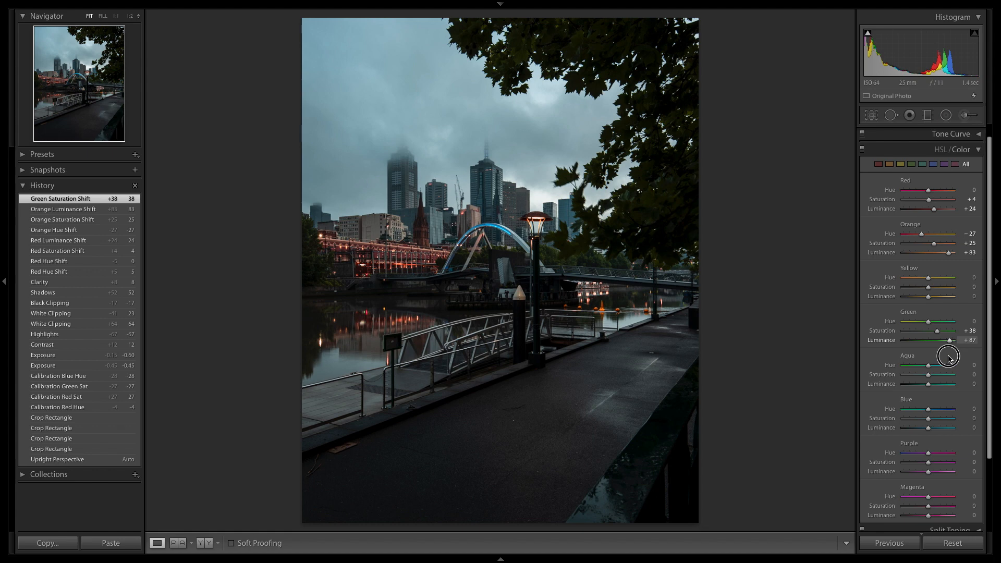
pyautogui.moveTo(949, 358); pyautogui.dragTo(880, 365)
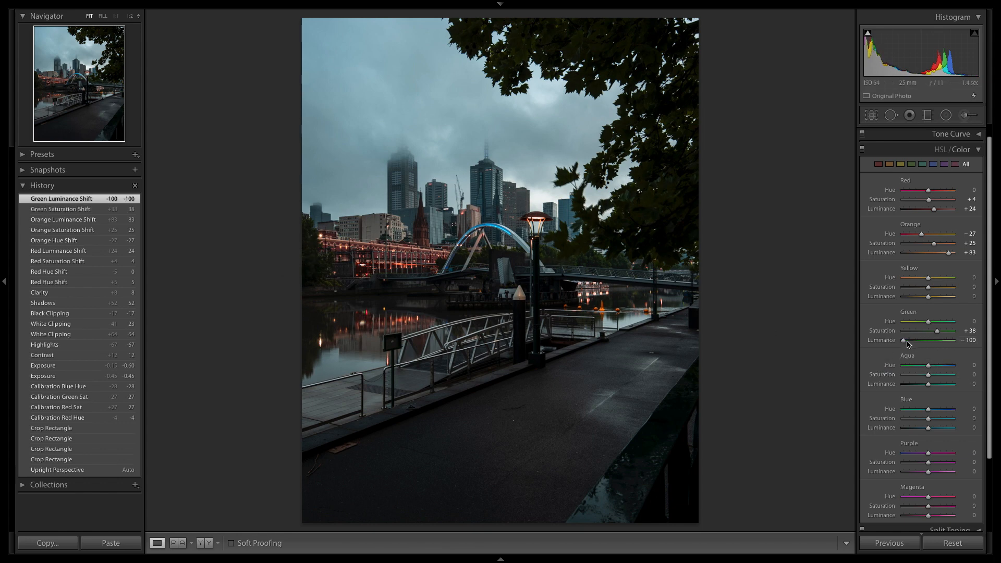
pyautogui.moveTo(903, 343); pyautogui.dragTo(947, 354)
pyautogui.moveTo(947, 354); pyautogui.dragTo(946, 354)
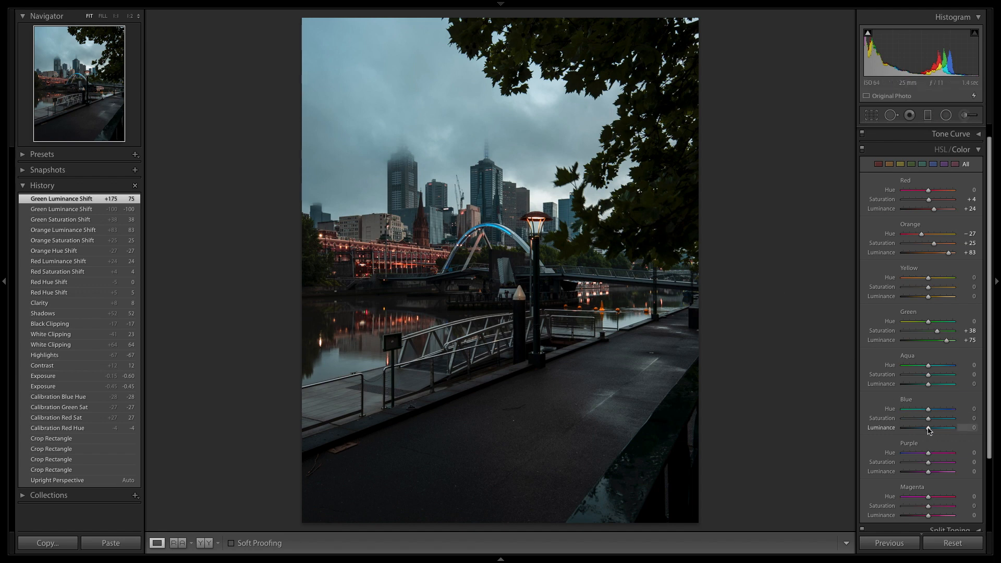
# Set the blue Luminance to -28 and the blue Saturation to -15, trying both extremes of Saturation.
pyautogui.moveTo(929, 429)
pyautogui.mouseDown()
pyautogui.moveTo(913, 430)
pyautogui.moveTo(920, 436)
pyautogui.mouseUp()
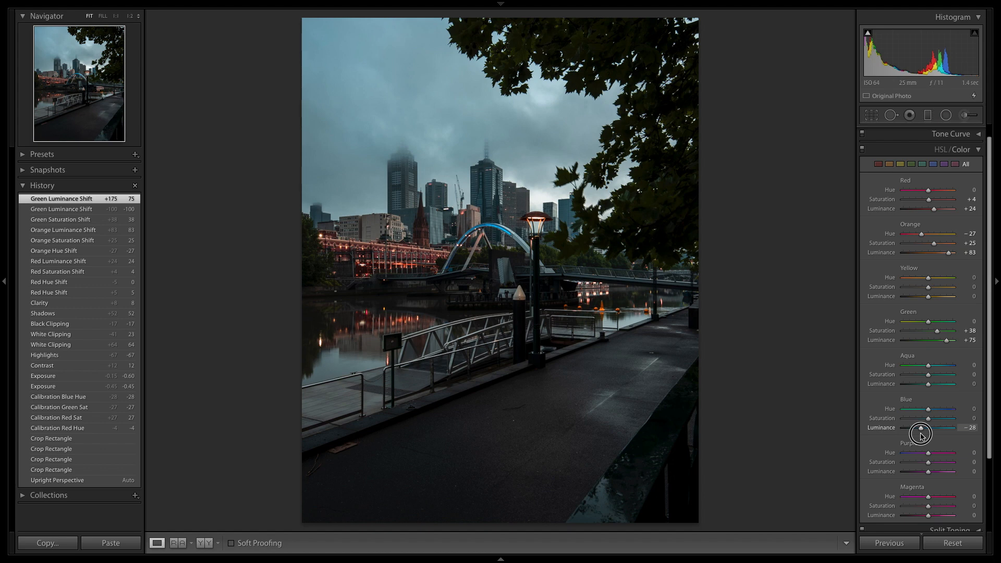
pyautogui.moveTo(921, 436); pyautogui.dragTo(921, 436)
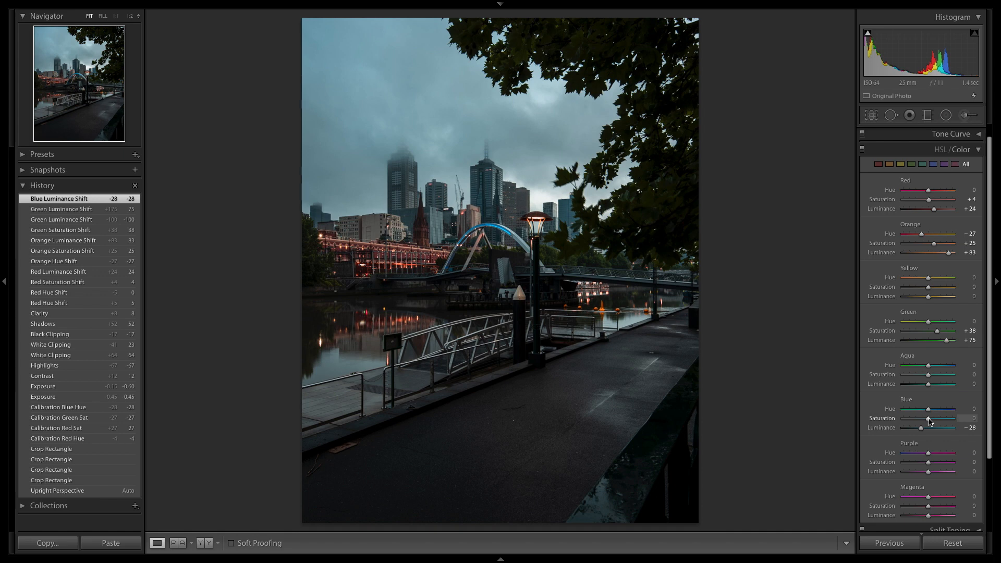
pyautogui.moveTo(928, 419); pyautogui.dragTo(889, 425)
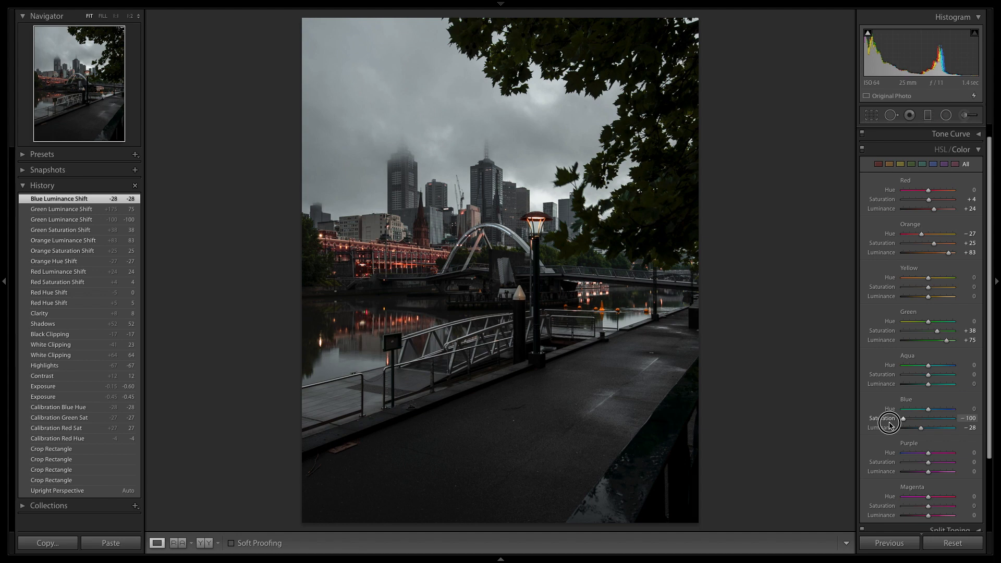
pyautogui.moveTo(890, 423); pyautogui.dragTo(983, 418)
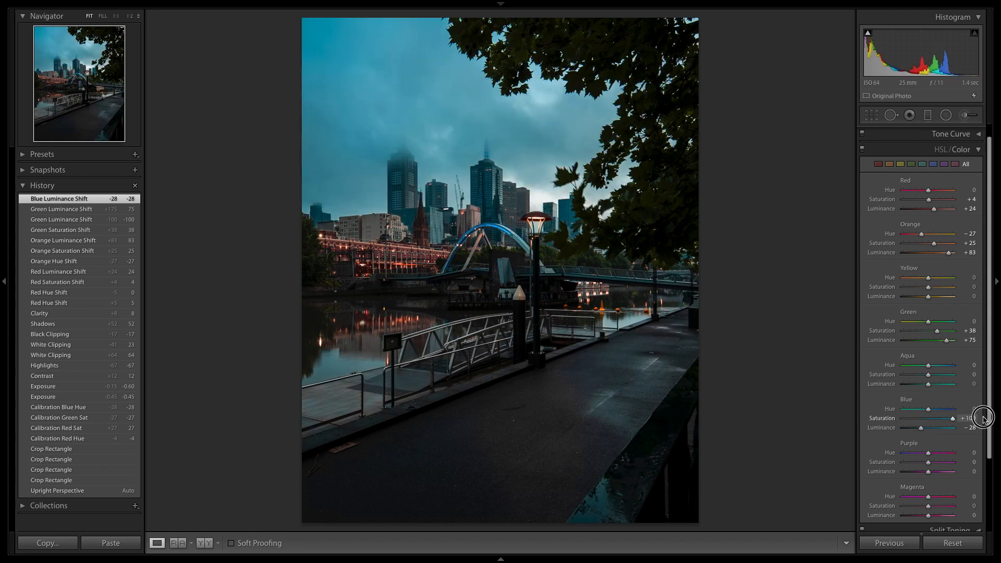
pyautogui.moveTo(983, 418); pyautogui.dragTo(925, 439)
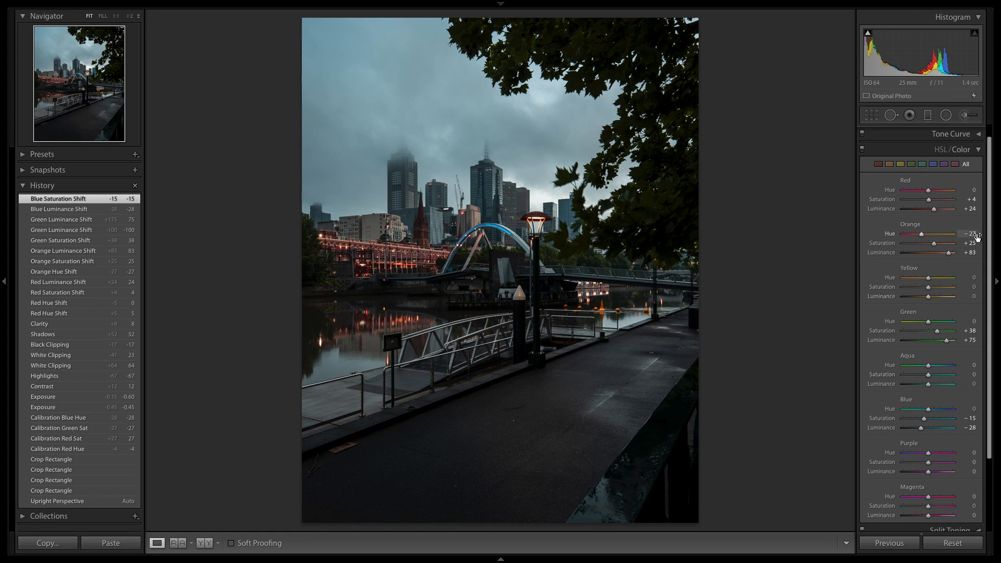
# Collapse the colour adjustments and compare the colour-graded photo with its Before version.
pyautogui.click(979, 150)
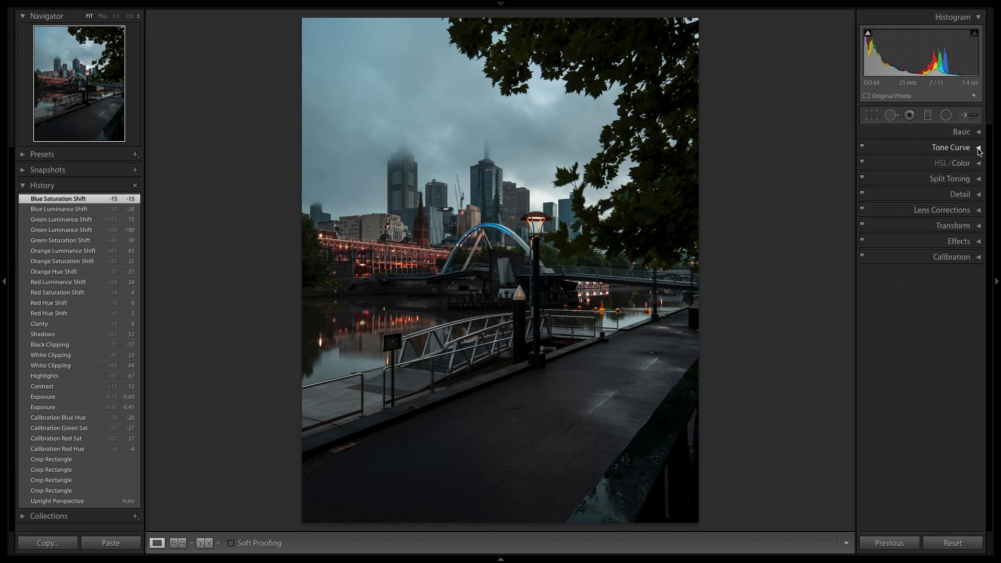
pyautogui.press('\\')
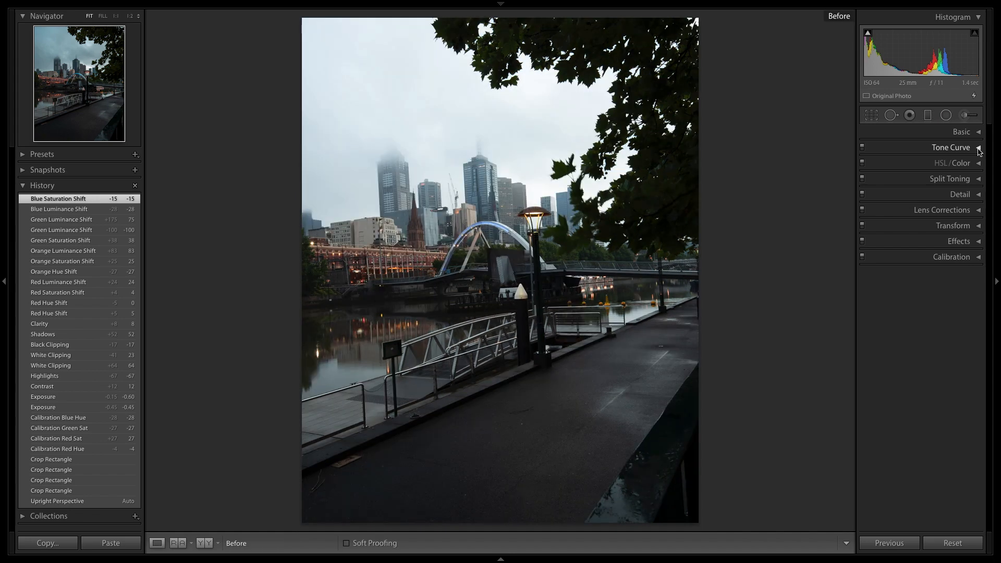
pyautogui.press('\\')
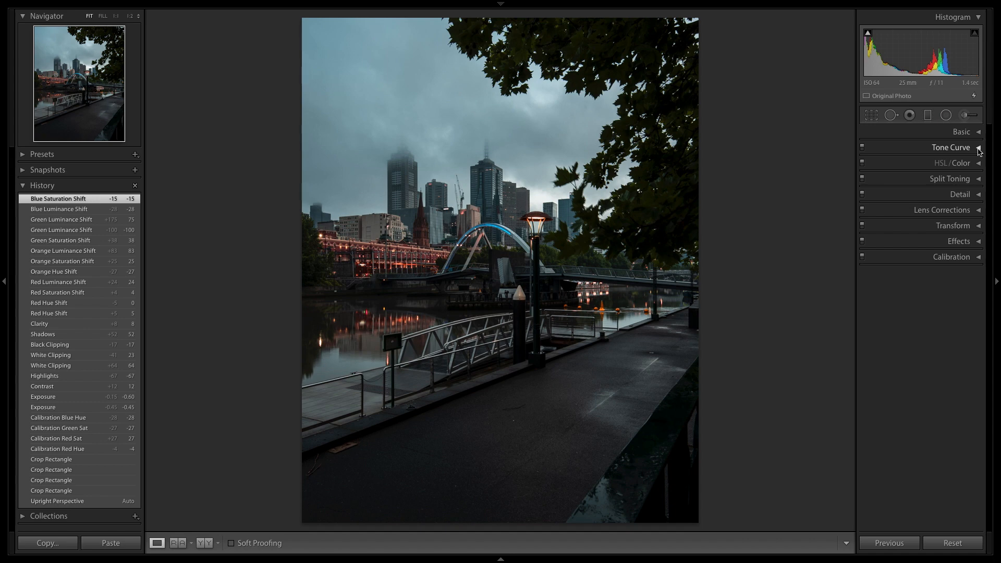
# Set the sharpening Amount to 100, Detail to 20 and Masking to 76, checking the affected edges in the mask preview.
pyautogui.click(965, 197)
pyautogui.moveTo(914, 219); pyautogui.dragTo(931, 221)
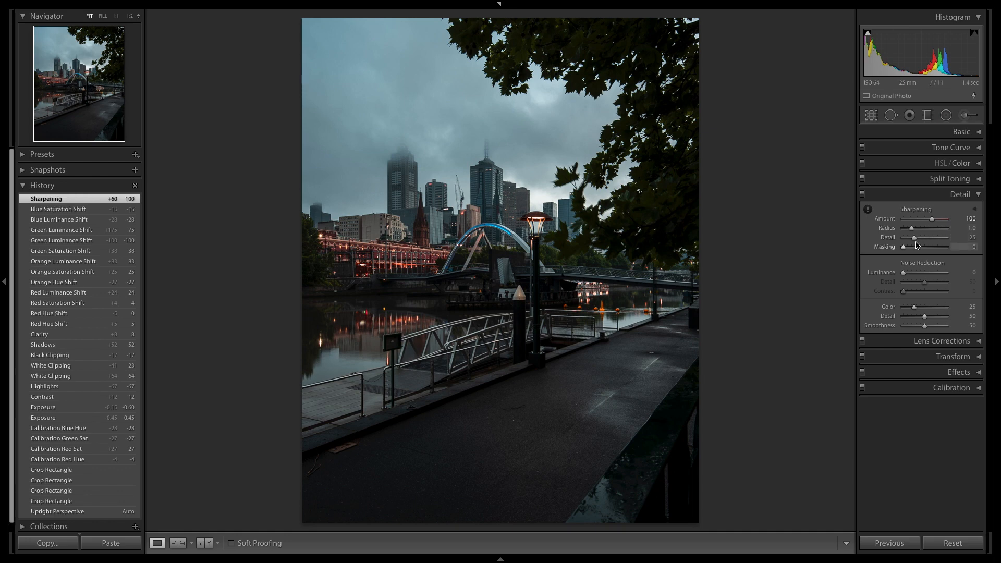
pyautogui.moveTo(915, 242); pyautogui.dragTo(913, 243)
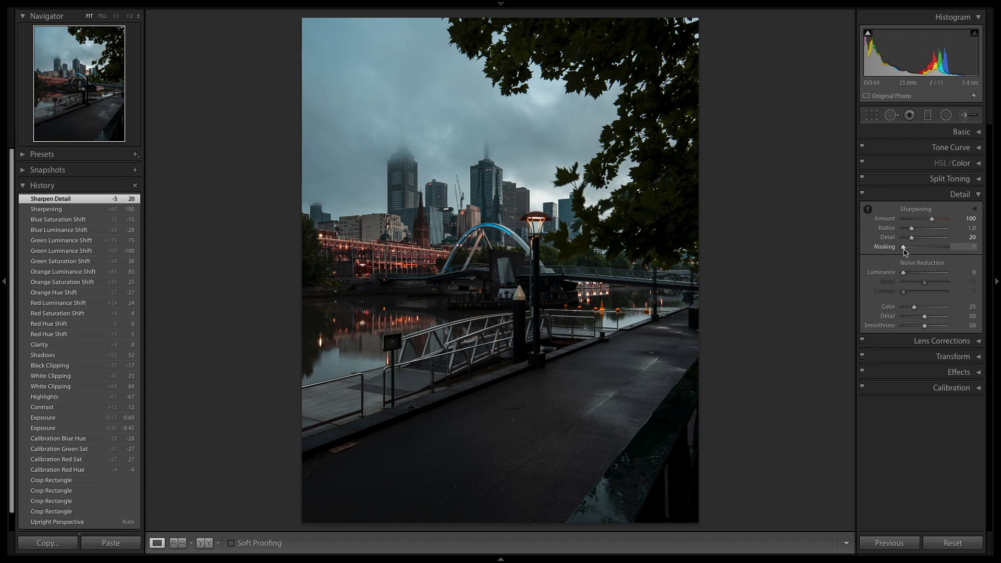
pyautogui.keyDown('alt'); pyautogui.click(904, 248); pyautogui.keyUp('alt')
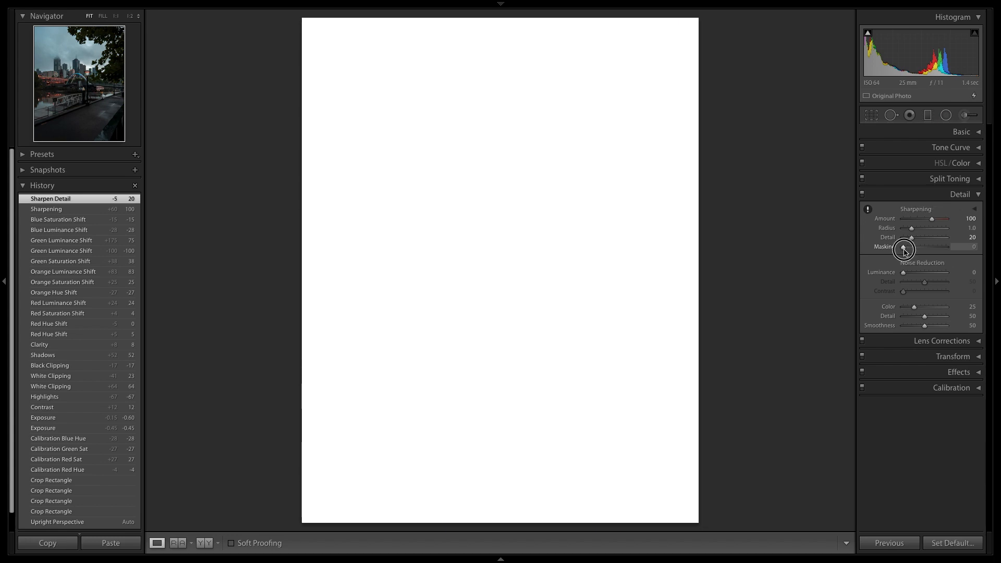
pyautogui.moveTo(905, 251); pyautogui.dragTo(936, 254)
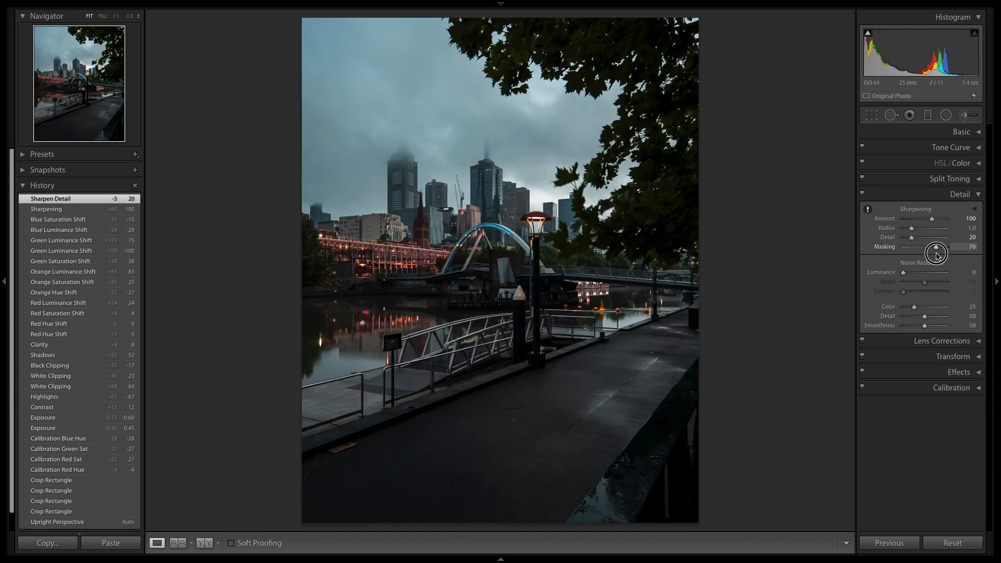
pyautogui.keyDown('alt'); pyautogui.click(936, 251); pyautogui.keyUp('alt')
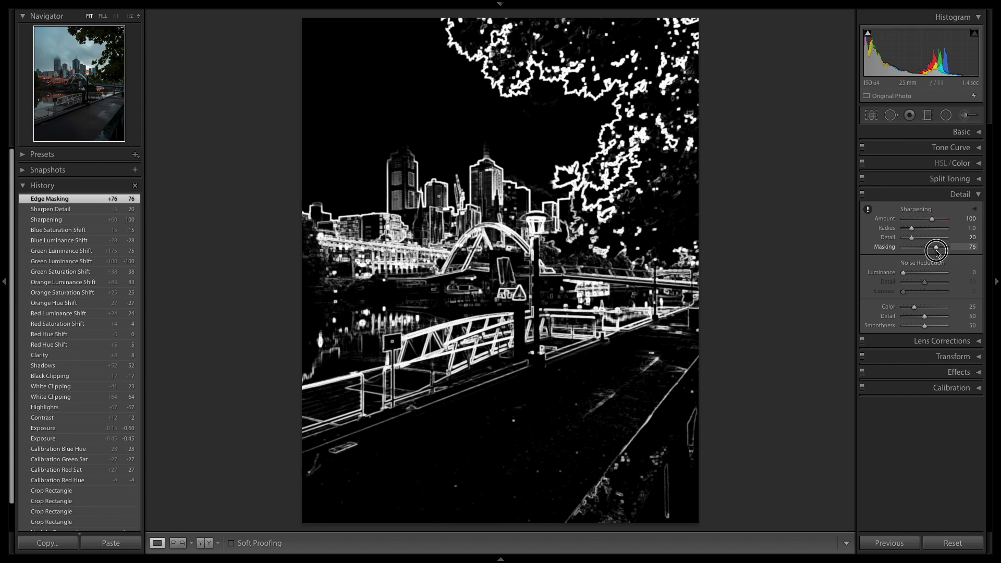
# Set the sharpening Masking to 50 using the mask preview, trying a value of 27, and collapse the sharpening settings.
pyautogui.moveTo(936, 253); pyautogui.dragTo(937, 252)
pyautogui.moveTo(937, 252); pyautogui.dragTo(916, 257)
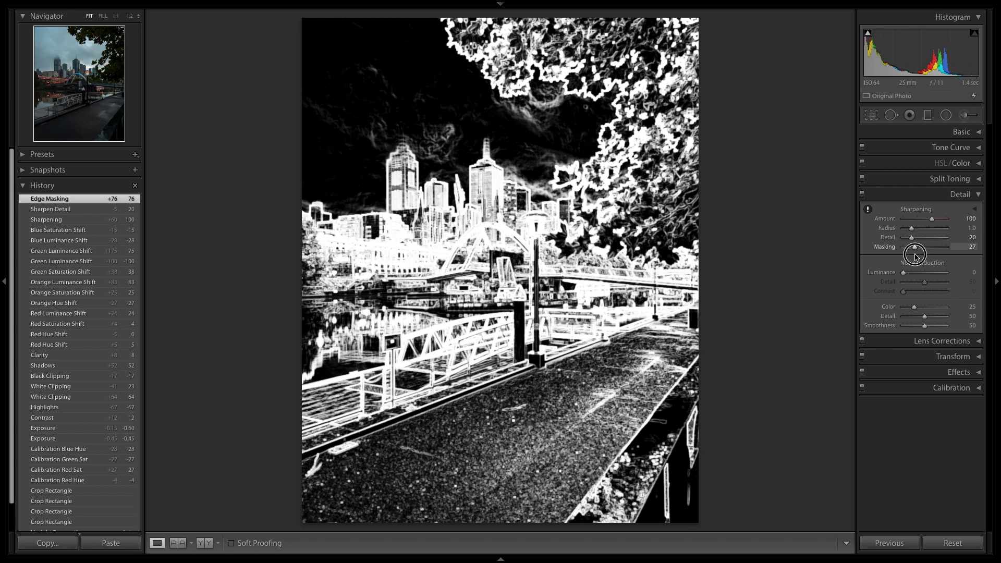
pyautogui.moveTo(916, 255); pyautogui.dragTo(925, 257)
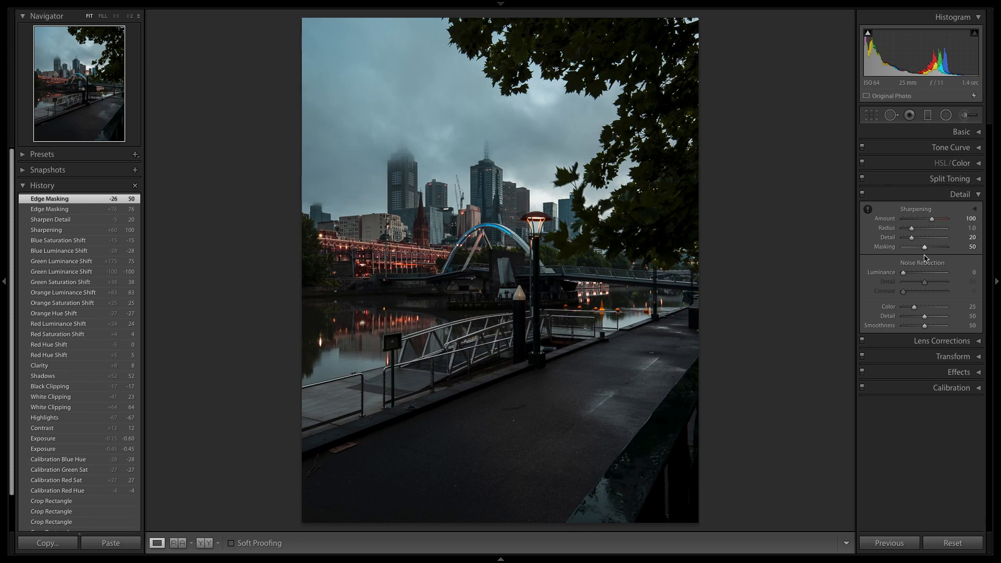
pyautogui.click(959, 196)
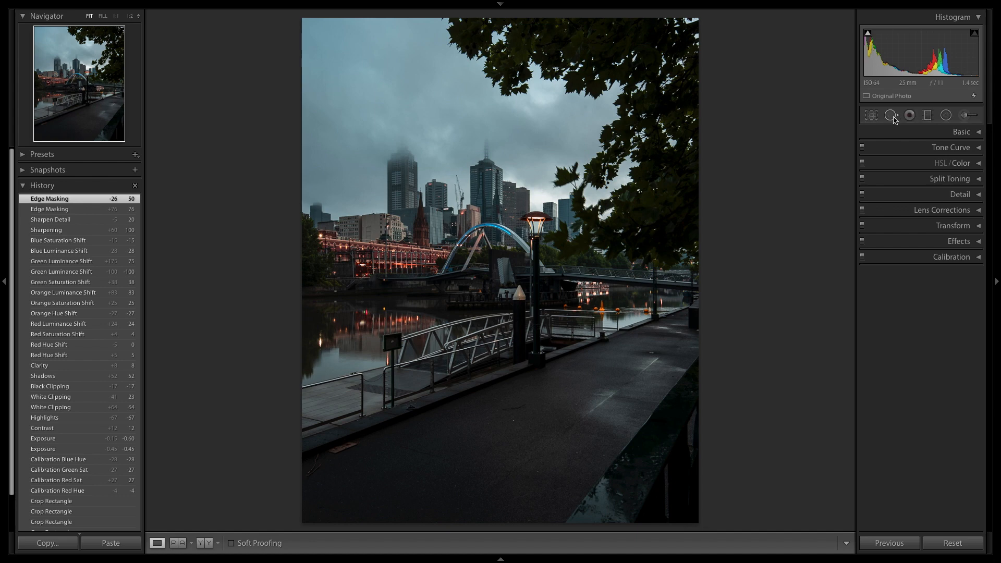
# Darken the upper-left sky with a diagonal graduated filter at Exposure -0.73 and Blacks -52.
pyautogui.click(928, 117)
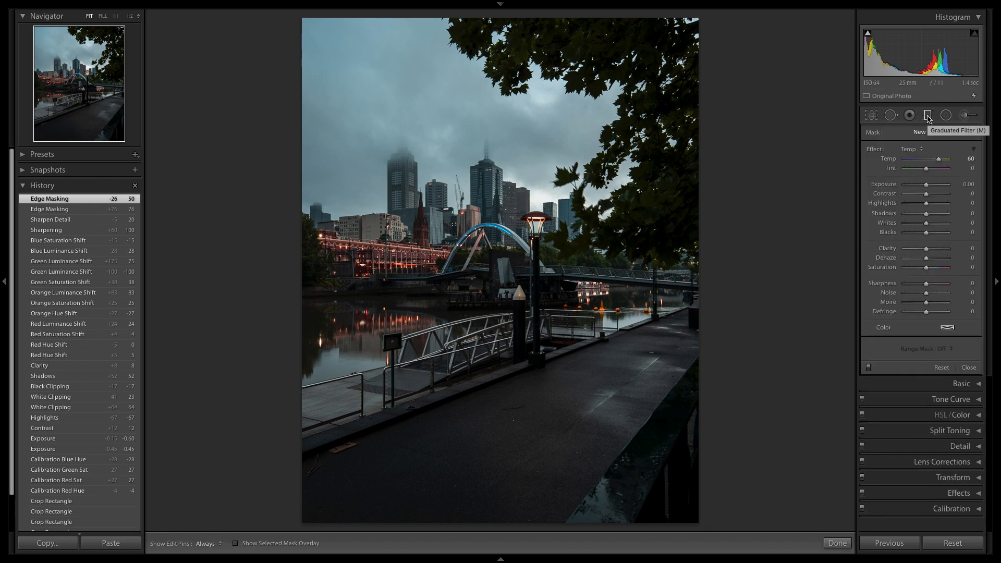
pyautogui.click(918, 150)
pyautogui.click(915, 162)
pyautogui.moveTo(926, 185); pyautogui.dragTo(925, 187)
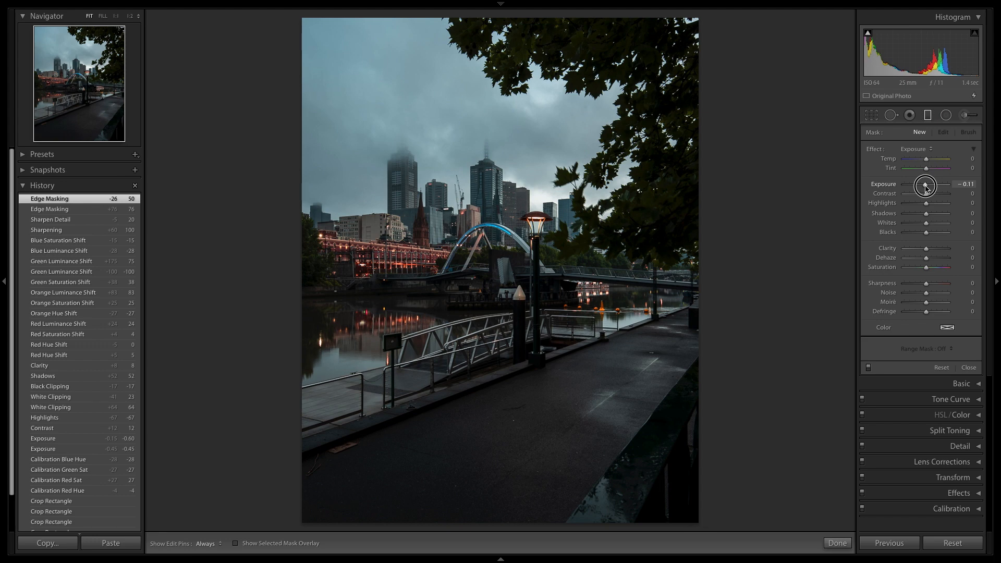
pyautogui.moveTo(925, 188); pyautogui.dragTo(921, 188)
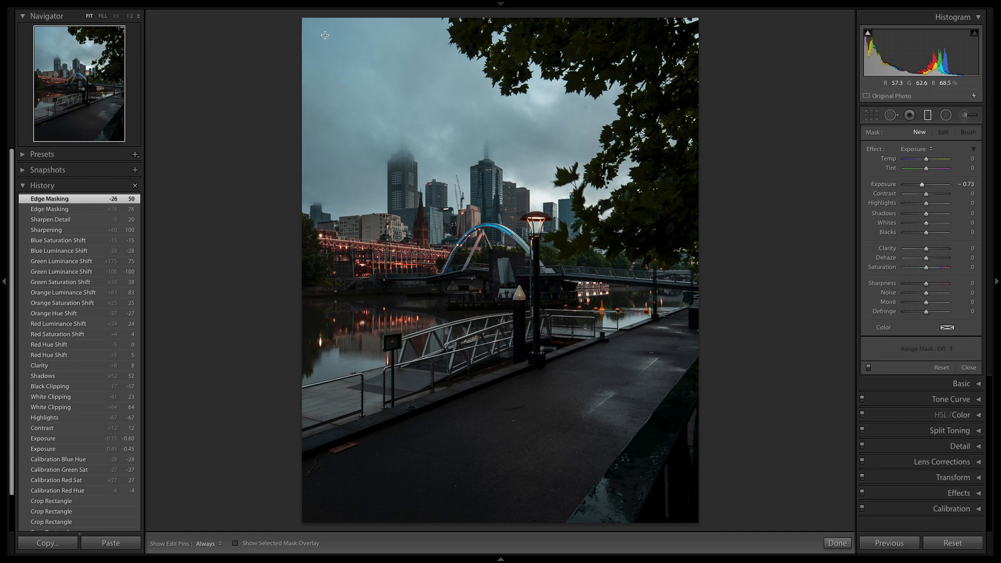
pyautogui.moveTo(325, 34); pyautogui.dragTo(477, 227)
pyautogui.moveTo(318, 40); pyautogui.dragTo(313, 30)
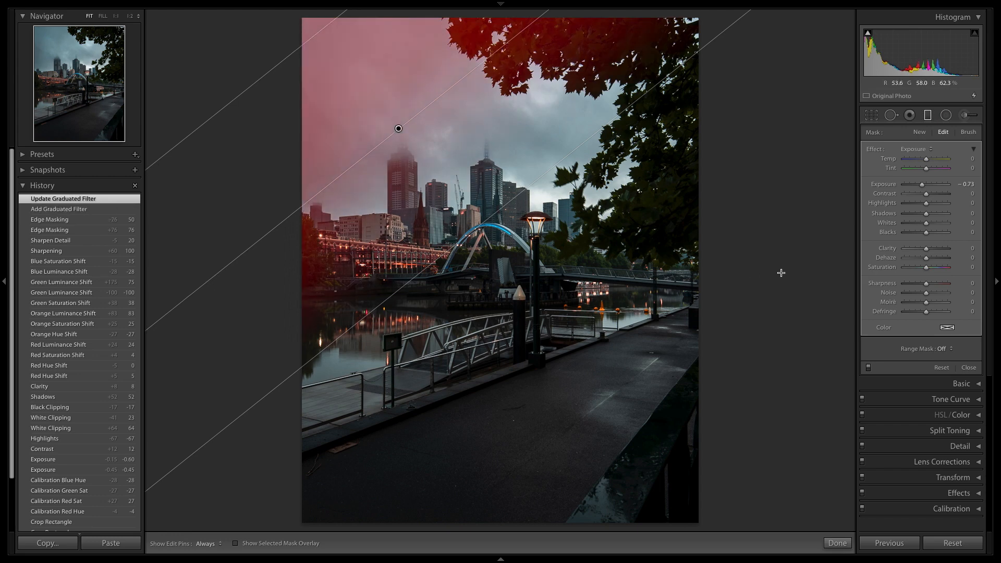
pyautogui.moveTo(928, 236); pyautogui.dragTo(917, 244)
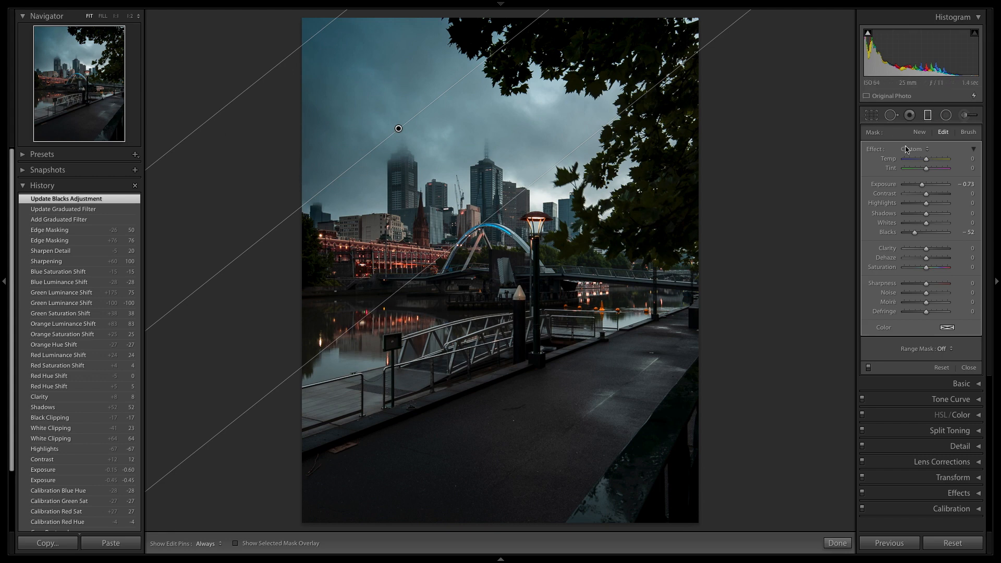
pyautogui.click(835, 544)
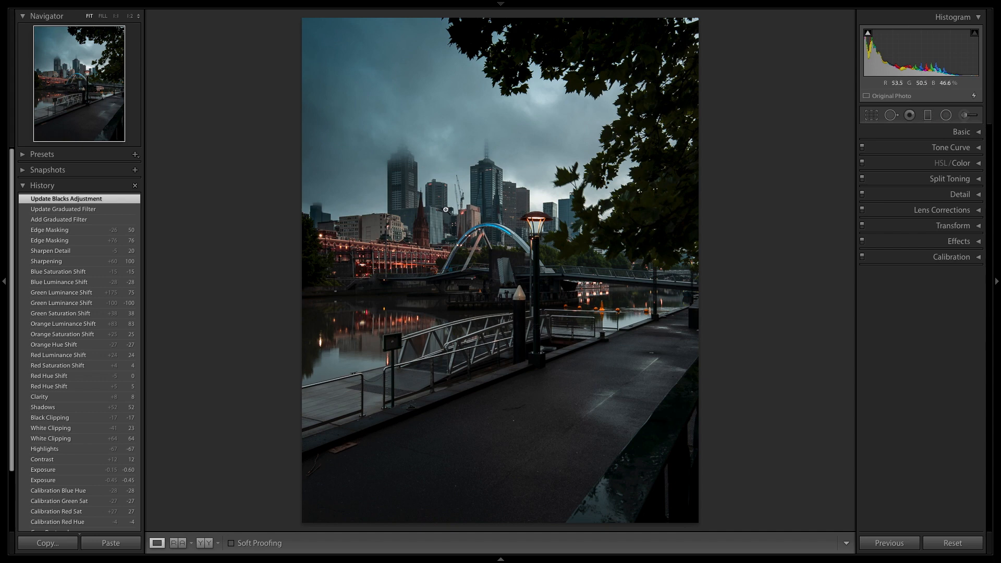
# Darken the foreground walkway with a slightly tilted graduated filter rising from the photo's lower edge at Exposure -0.57.
pyautogui.click(928, 119)
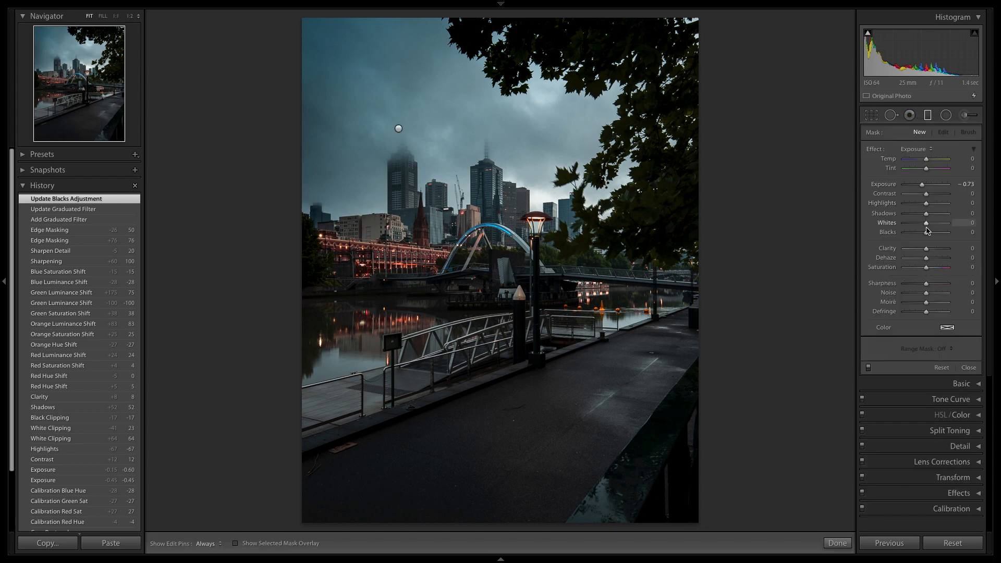
pyautogui.moveTo(922, 187); pyautogui.dragTo(926, 188)
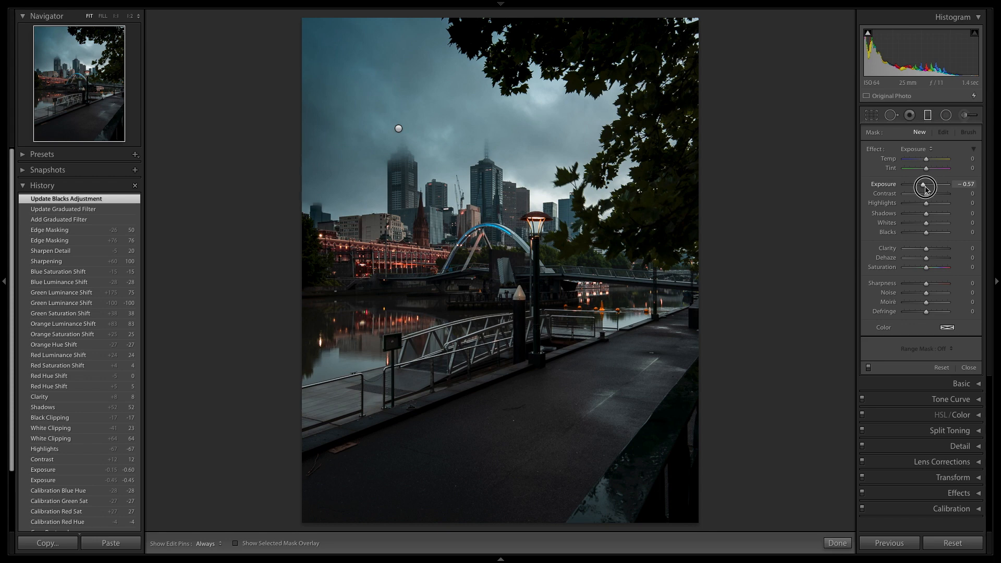
pyautogui.moveTo(534, 380); pyautogui.dragTo(527, 321)
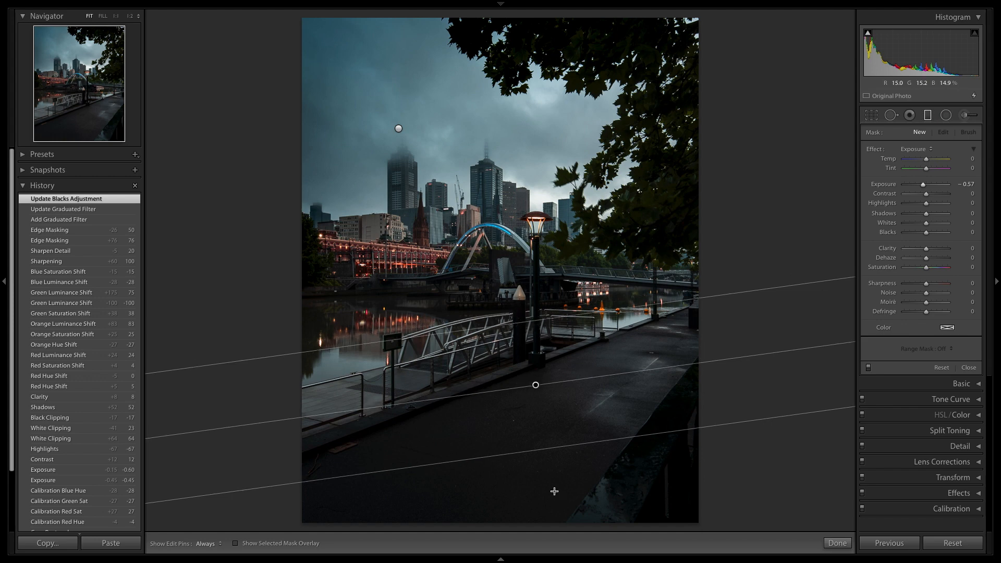
pyautogui.moveTo(538, 485); pyautogui.dragTo(538, 493)
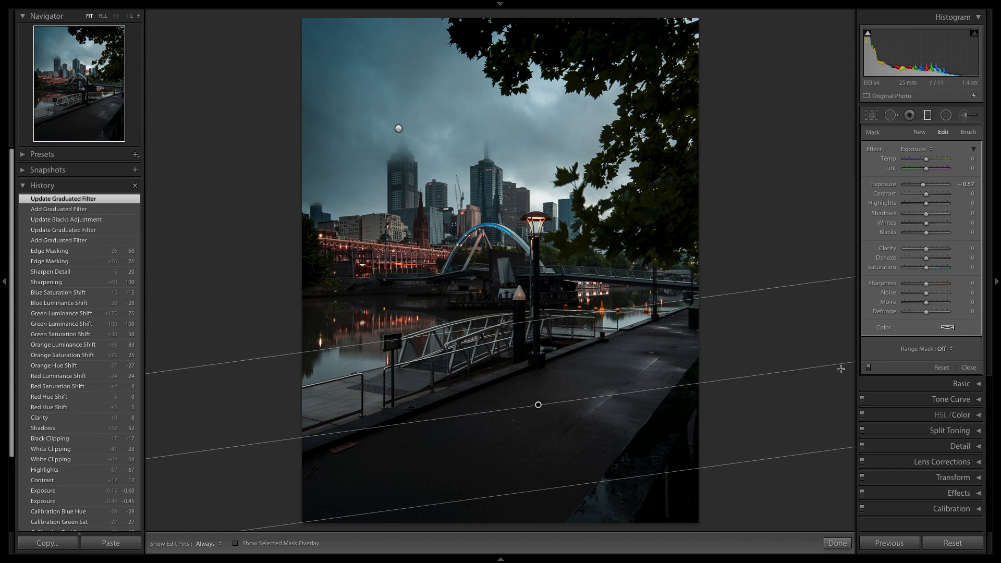
pyautogui.click(837, 544)
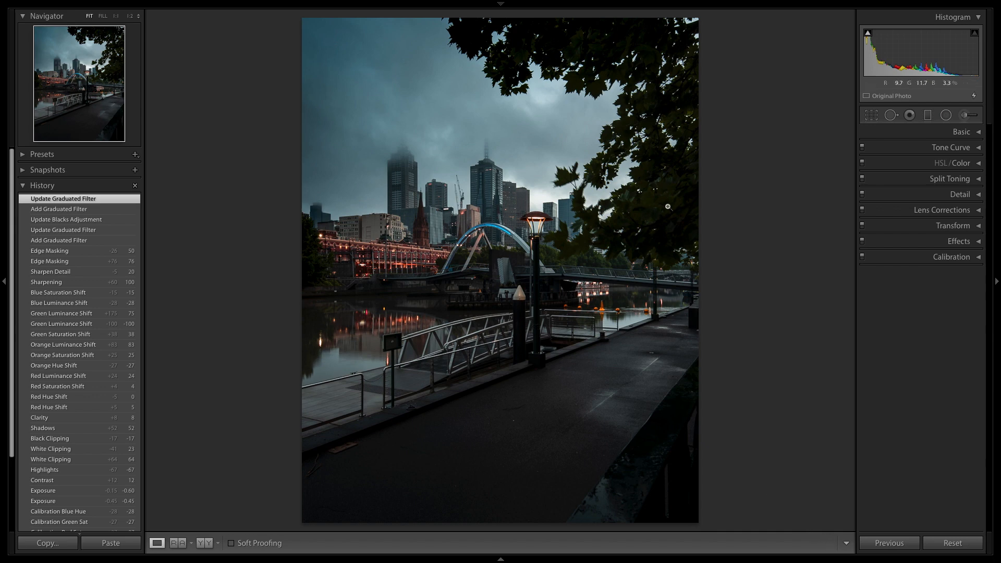
# Brighten the tree with a diagonal graduated filter from the photo's upper-right corner at Exposure 0.12 and Shadows 37.
pyautogui.moveTo(619, 20)
pyautogui.click(928, 120)
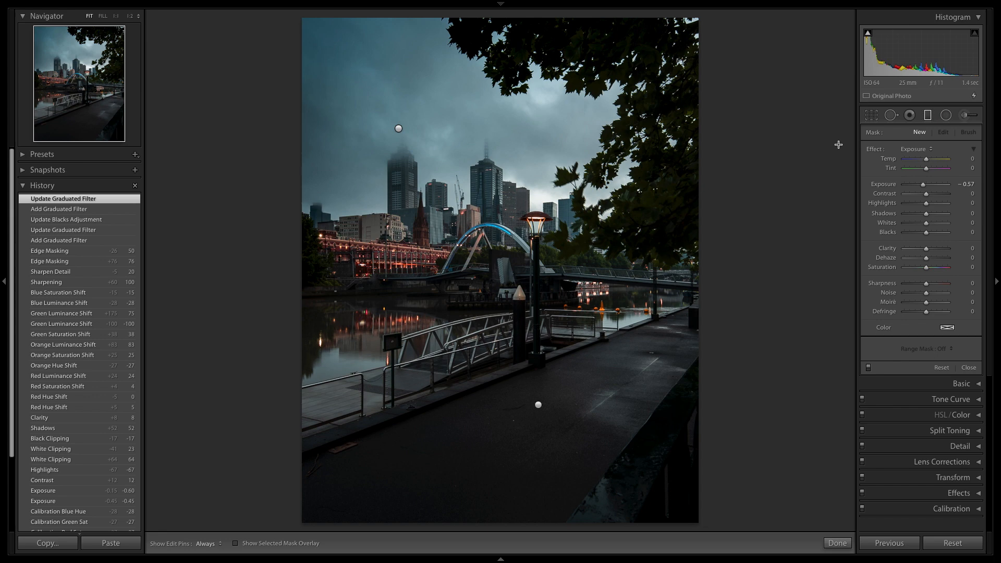
pyautogui.doubleClick(923, 185)
pyautogui.moveTo(927, 217); pyautogui.dragTo(933, 218)
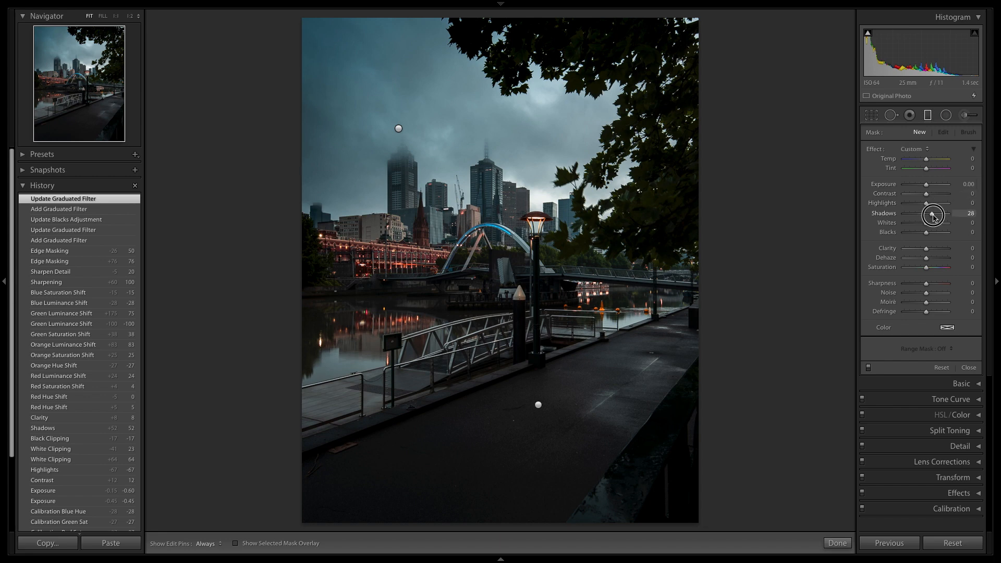
pyautogui.moveTo(926, 186); pyautogui.dragTo(926, 186)
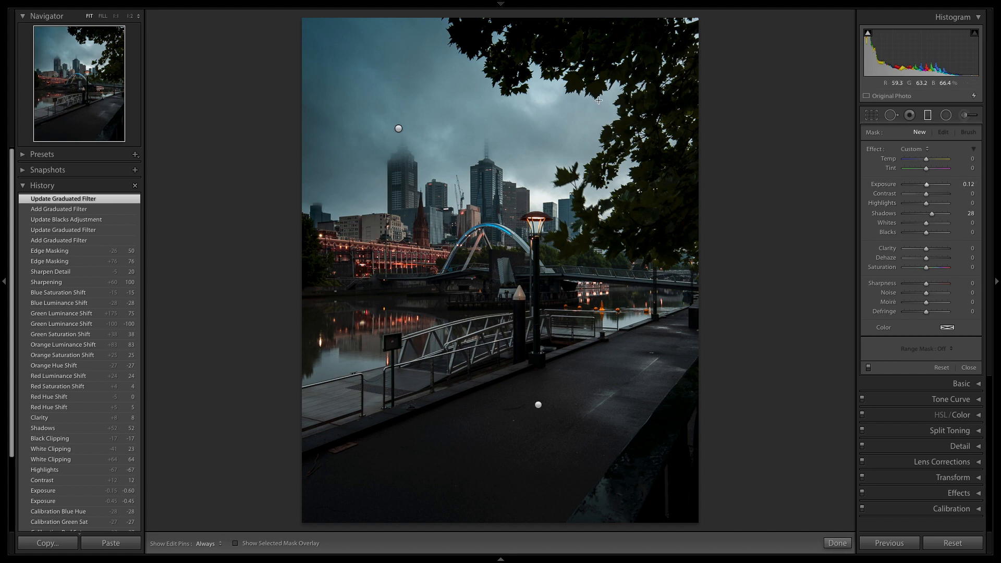
pyautogui.moveTo(647, 69); pyautogui.dragTo(503, 218)
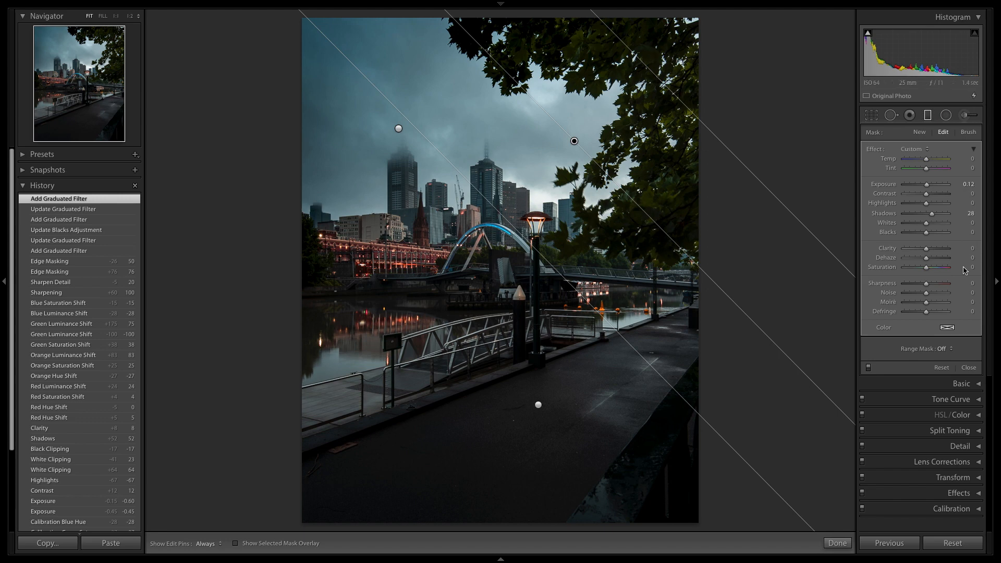
pyautogui.moveTo(934, 219); pyautogui.dragTo(935, 218)
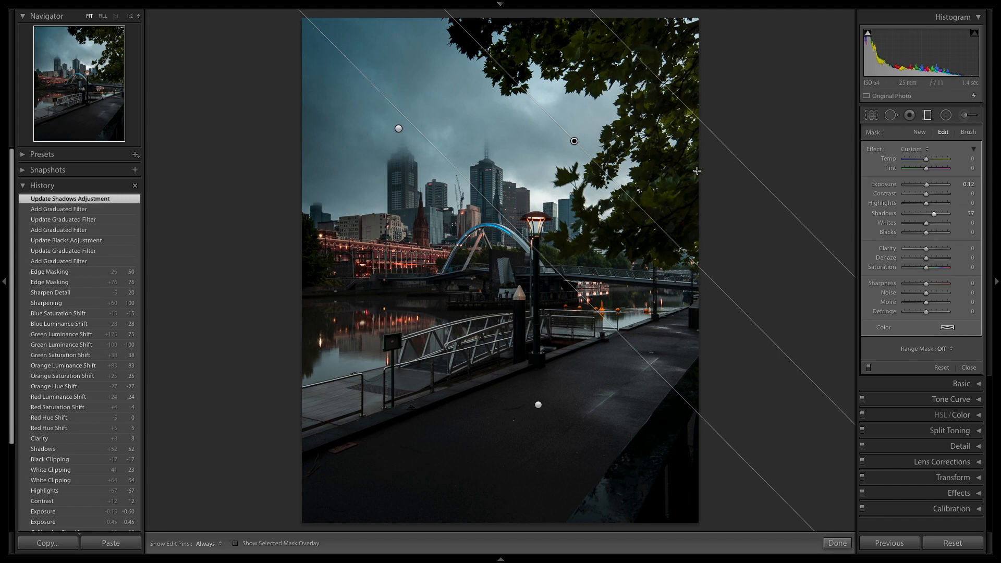
# Erase the tree filter's mask from the open sky with a size 17 brush, hiding the edit pins while painting.
pyautogui.moveTo(573, 139)
pyautogui.click(967, 132)
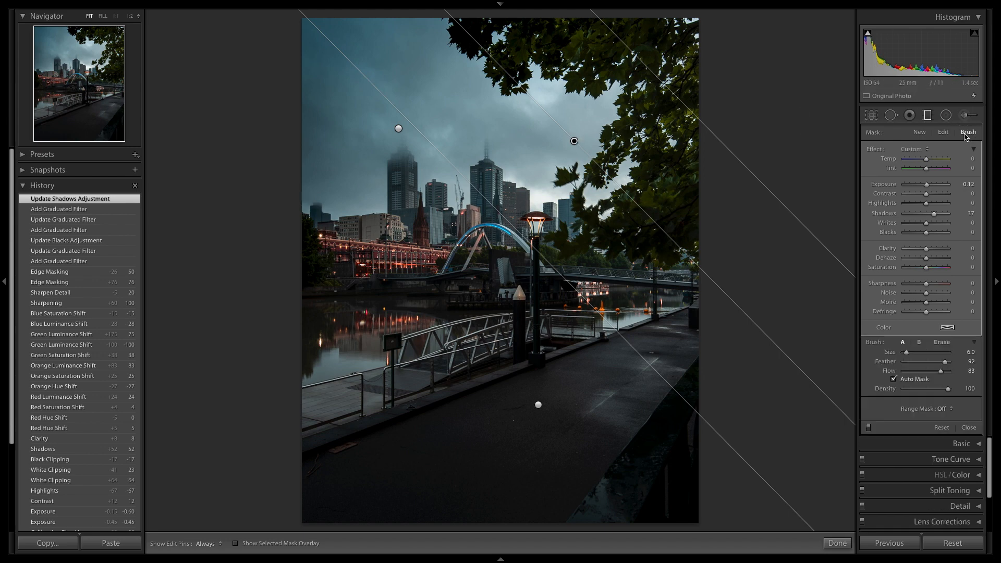
pyautogui.click(945, 343)
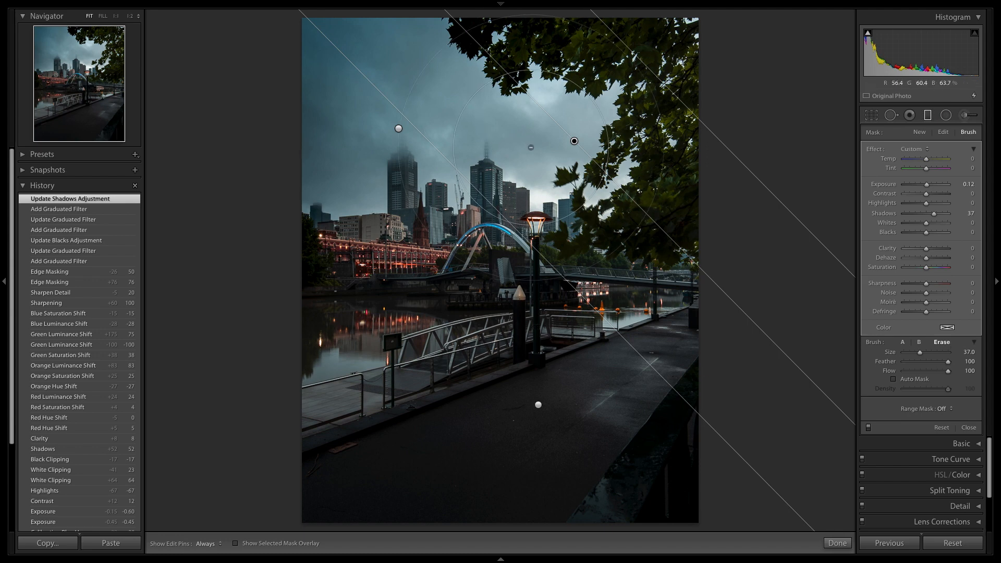
pyautogui.scroll(-10, 534, 147)
pyautogui.scroll(-1, 537, 148)
pyautogui.press('h')
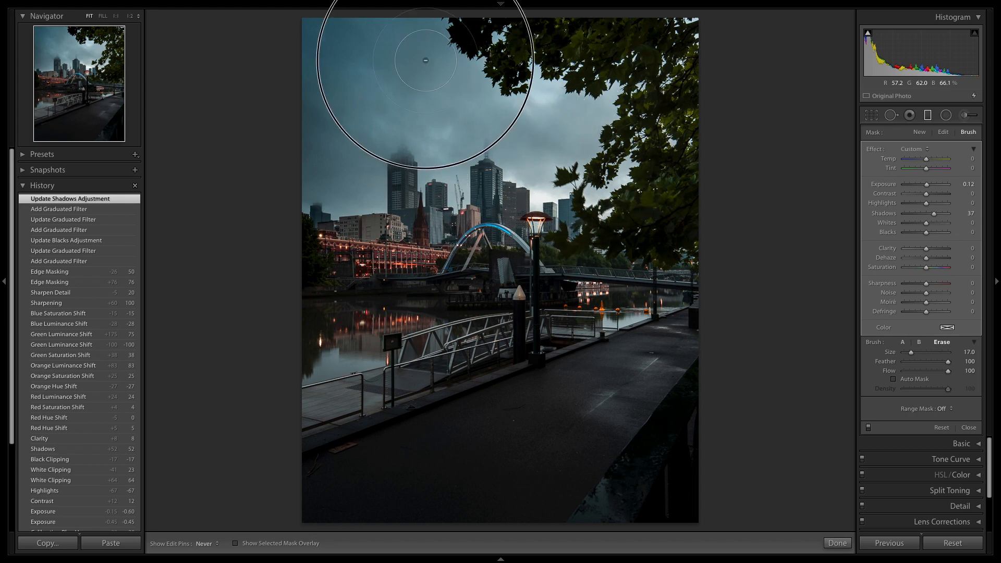
pyautogui.moveTo(312, 49)
pyautogui.mouseDown()
pyautogui.moveTo(425, 61)
pyautogui.moveTo(513, 88)
pyautogui.mouseUp()
pyautogui.press('h')
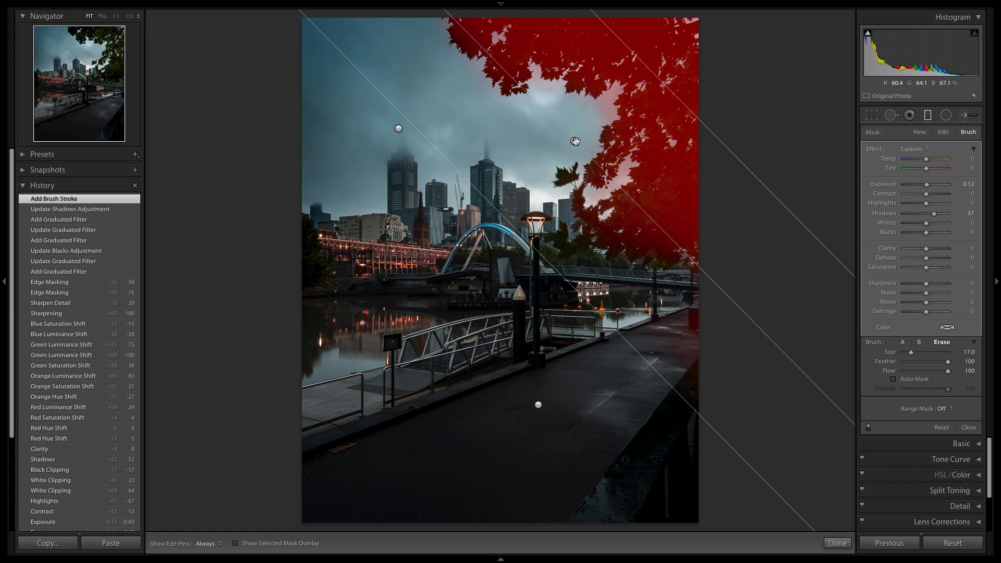
# Erase the remaining filter mask along the tree's edge and the skyline beneath it with a size 9 brush, and finish the filter.
pyautogui.scroll(-8, 587, 114)
pyautogui.press('h')
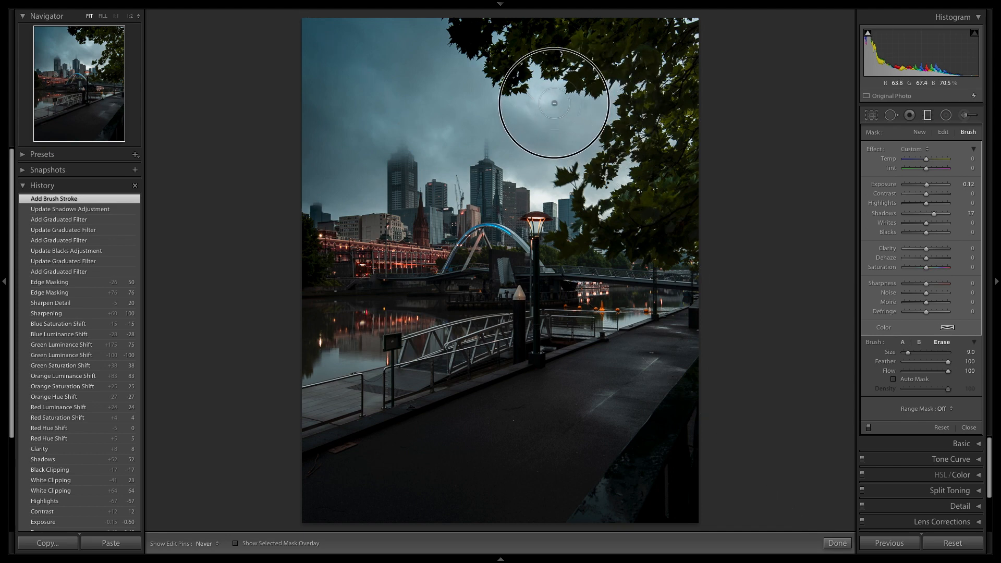
pyautogui.moveTo(552, 213)
pyautogui.mouseDown()
pyautogui.moveTo(571, 247)
pyautogui.moveTo(611, 275)
pyautogui.moveTo(688, 271)
pyautogui.mouseUp()
pyautogui.press('h')
pyautogui.press('o')
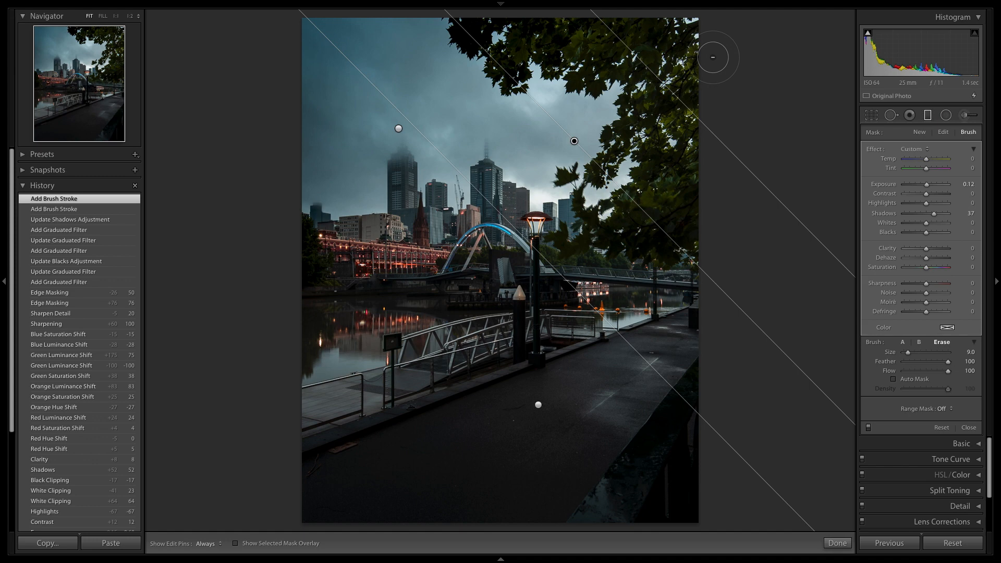
pyautogui.click(836, 543)
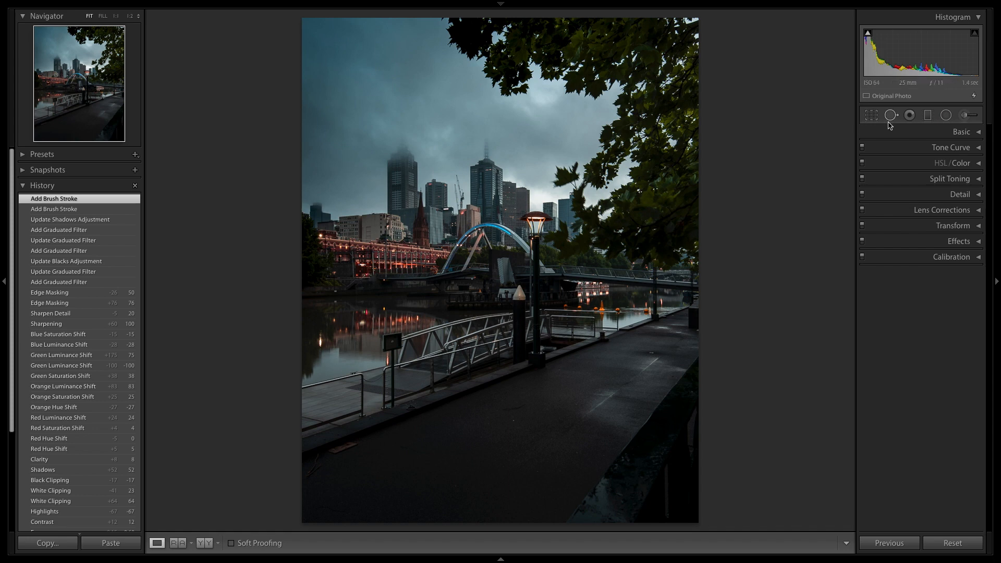
# Brighten the lit riverside buildings with a wide inverted radial filter at Exposure 1.00, Shadows 31 and Feather 100.
pyautogui.click(945, 118)
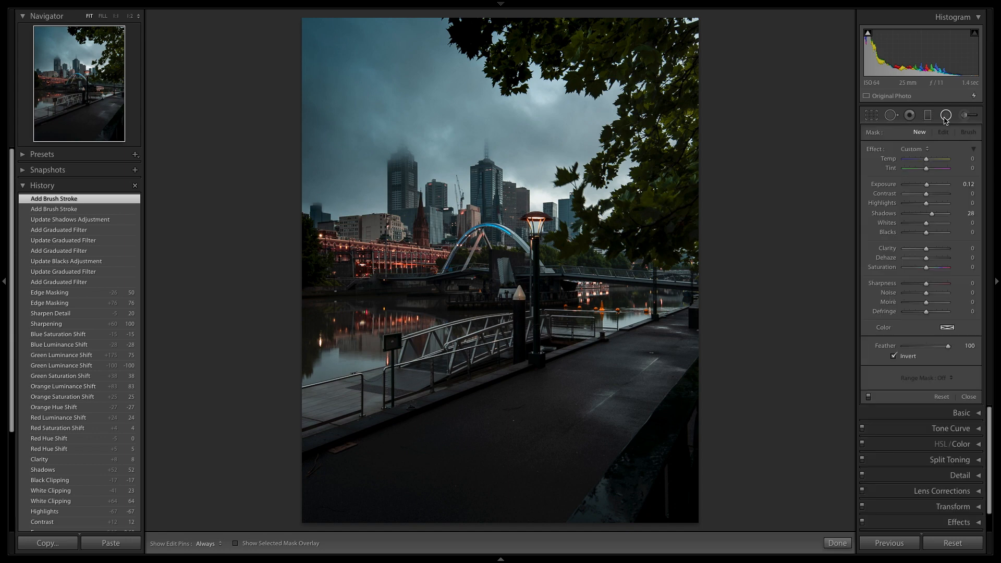
pyautogui.click(913, 149)
pyautogui.click(916, 176)
pyautogui.moveTo(925, 185); pyautogui.dragTo(932, 188)
pyautogui.moveTo(926, 215); pyautogui.dragTo(934, 219)
pyautogui.moveTo(349, 256); pyautogui.dragTo(490, 307)
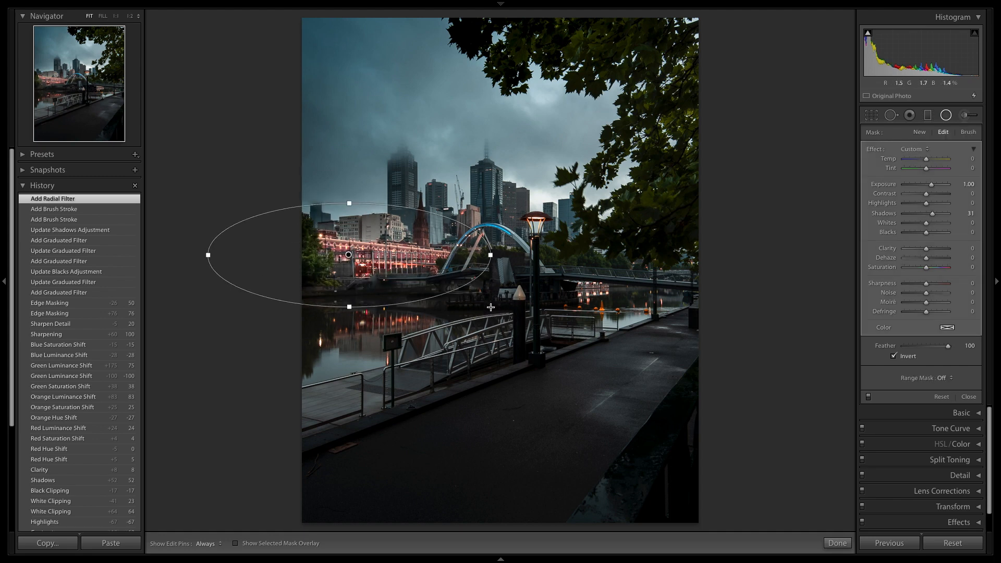
pyautogui.moveTo(349, 253); pyautogui.dragTo(351, 255)
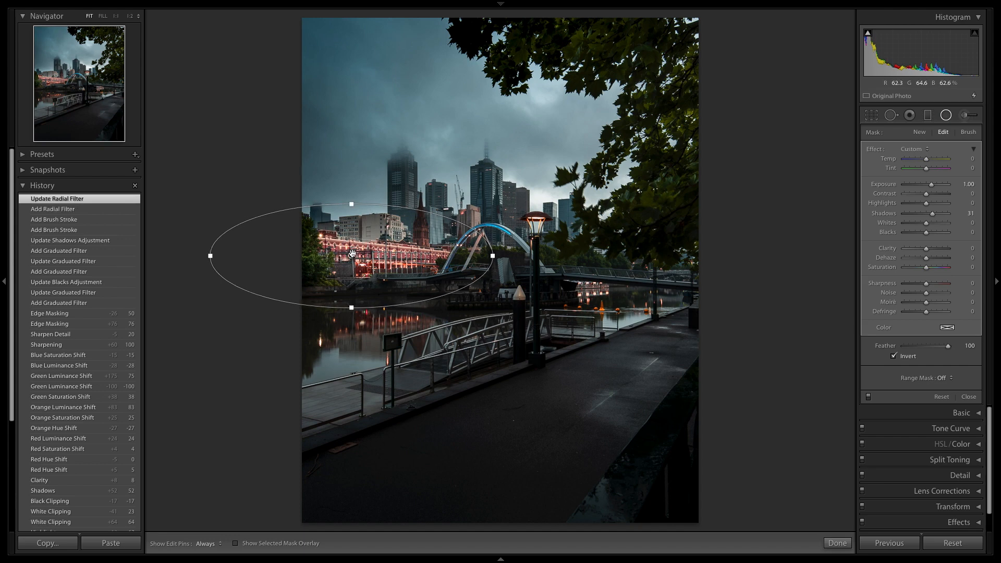
# Try a Feather of 3, restore it to 100, and flatten the buildings' radial filter slightly and shift it left.
pyautogui.click(905, 346)
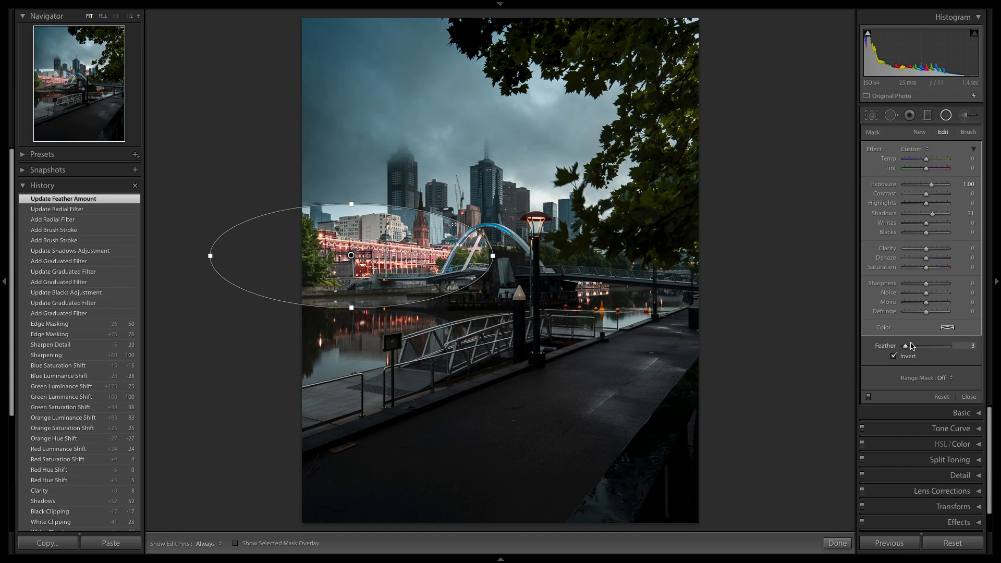
pyautogui.moveTo(905, 348); pyautogui.dragTo(953, 355)
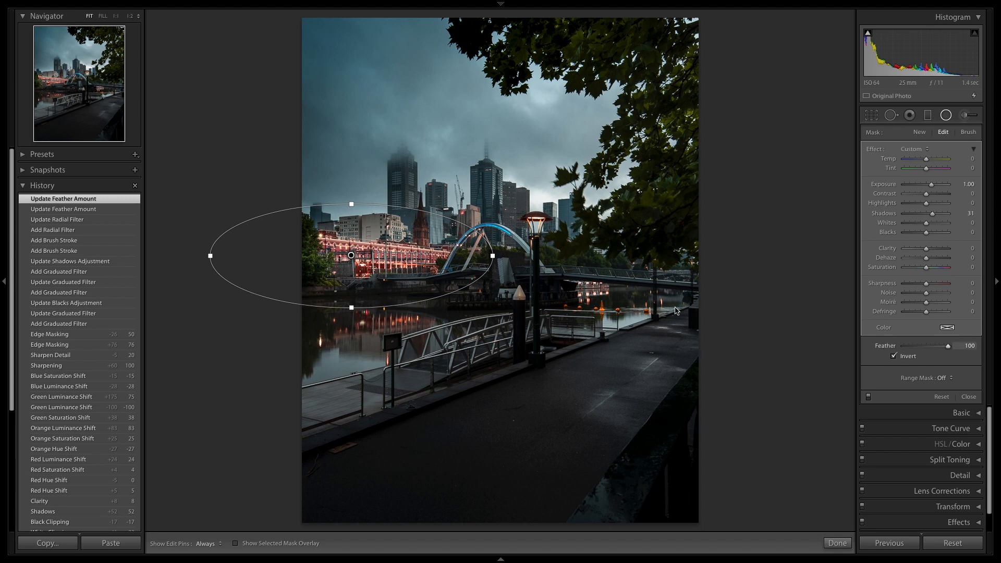
pyautogui.moveTo(353, 308); pyautogui.dragTo(353, 303)
pyautogui.moveTo(352, 255); pyautogui.dragTo(347, 255)
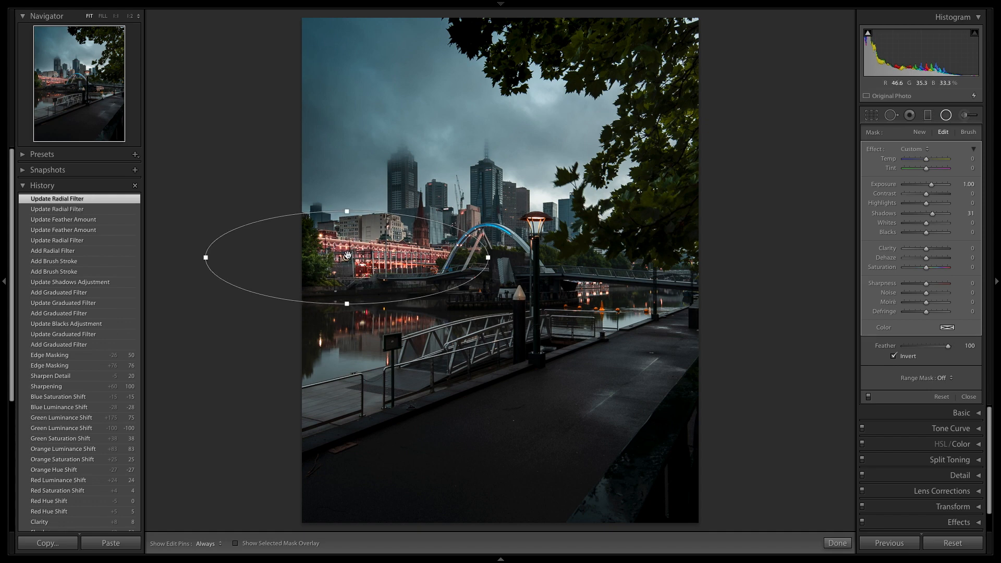
pyautogui.click(837, 543)
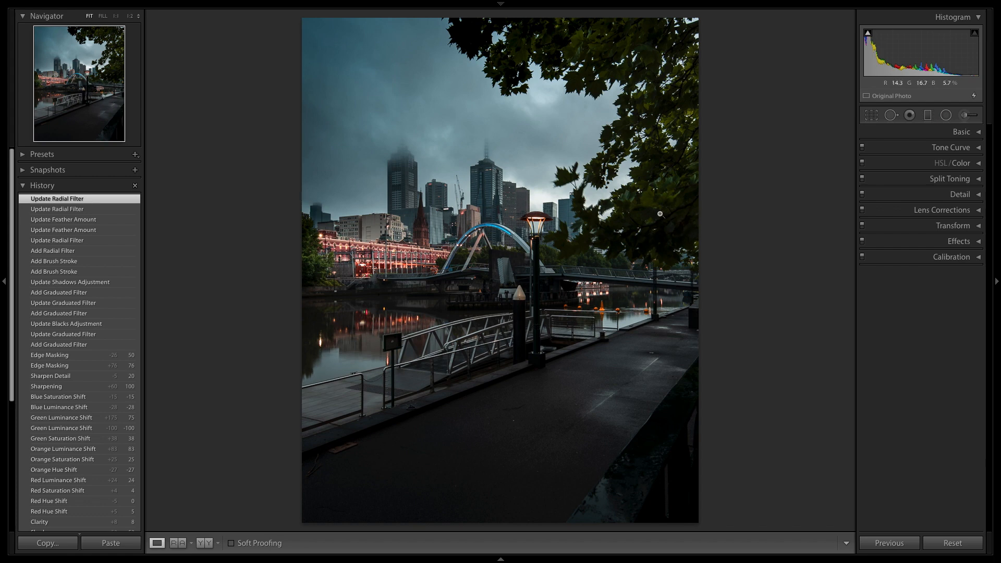
# Place an inverted radial filter over the tree's lower leaves at the photo's right edge with Exposure 1.00 and Shadows 31.
pyautogui.click(944, 116)
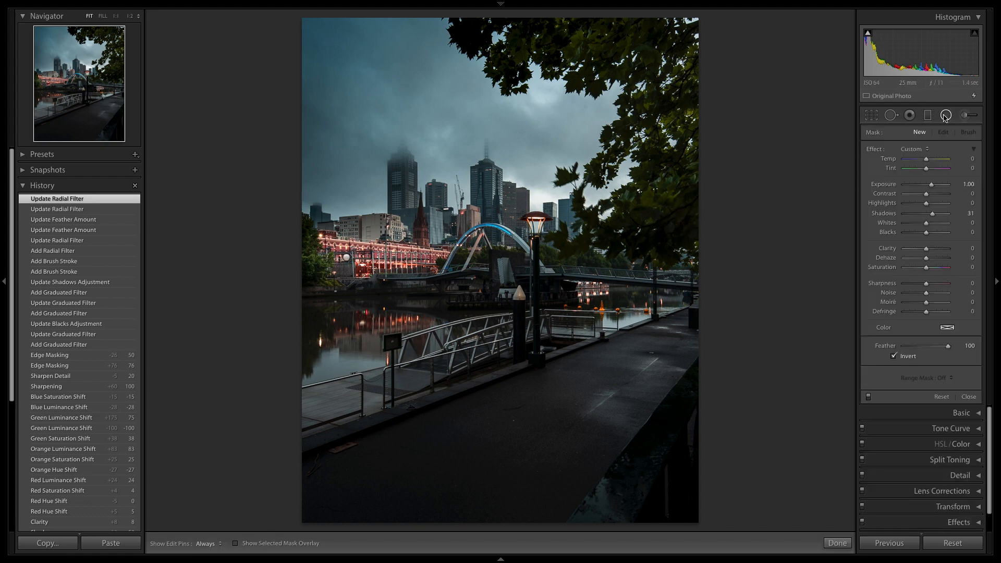
pyautogui.click(965, 214)
pyautogui.moveTo(699, 195); pyautogui.dragTo(844, 261)
pyautogui.moveTo(700, 194); pyautogui.dragTo(696, 207)
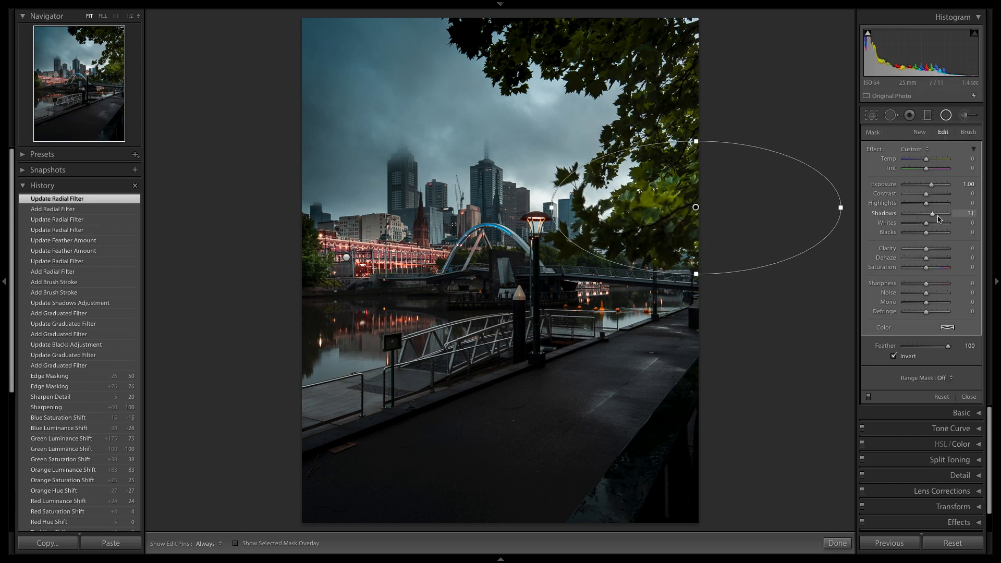
# Set Shadows to 0 on the tree leaves' radial filter, rotate the ellipse slightly and finish the filter.
pyautogui.click(963, 214)
pyautogui.write('0')
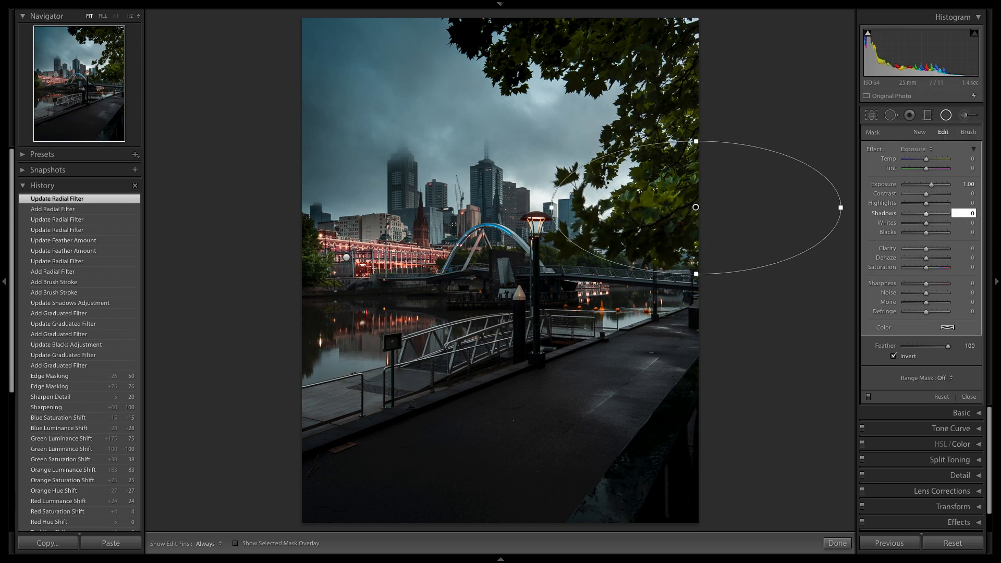
pyautogui.moveTo(749, 269); pyautogui.dragTo(753, 266)
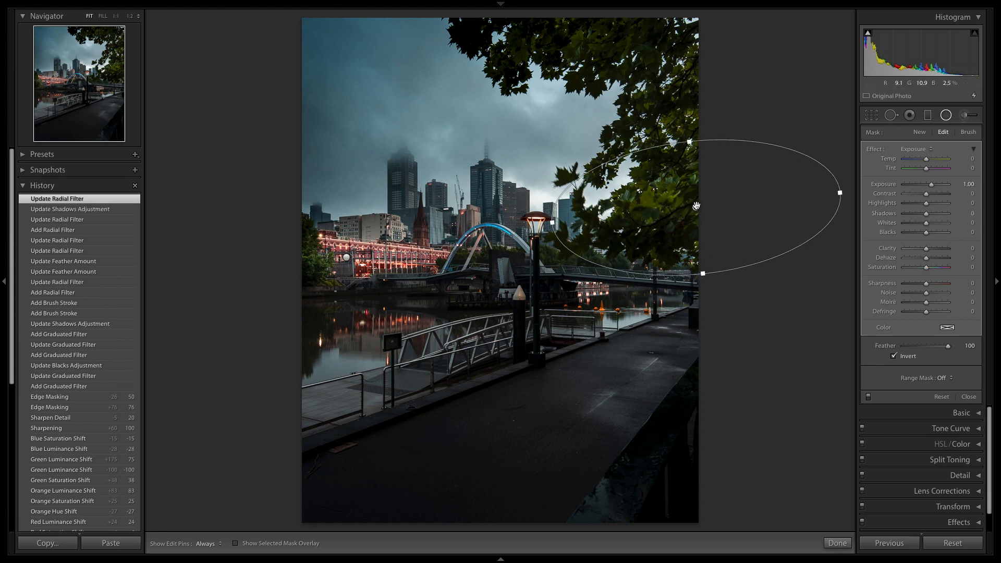
pyautogui.click(838, 544)
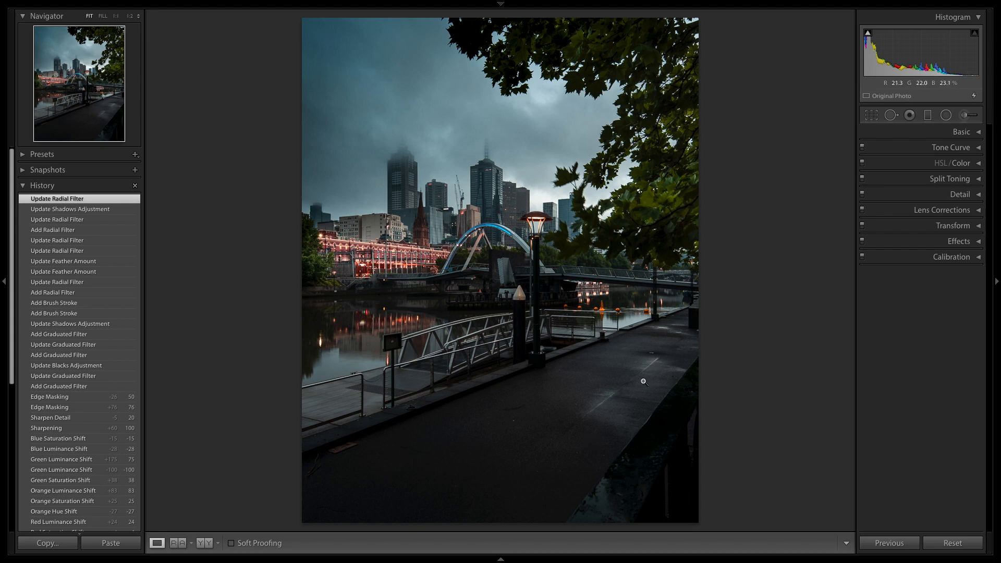
# Place a small radial filter on the path's far light patch with Exposure 0.51, Shadows 20 and a tint of hue 9, saturation 39.
pyautogui.click(946, 116)
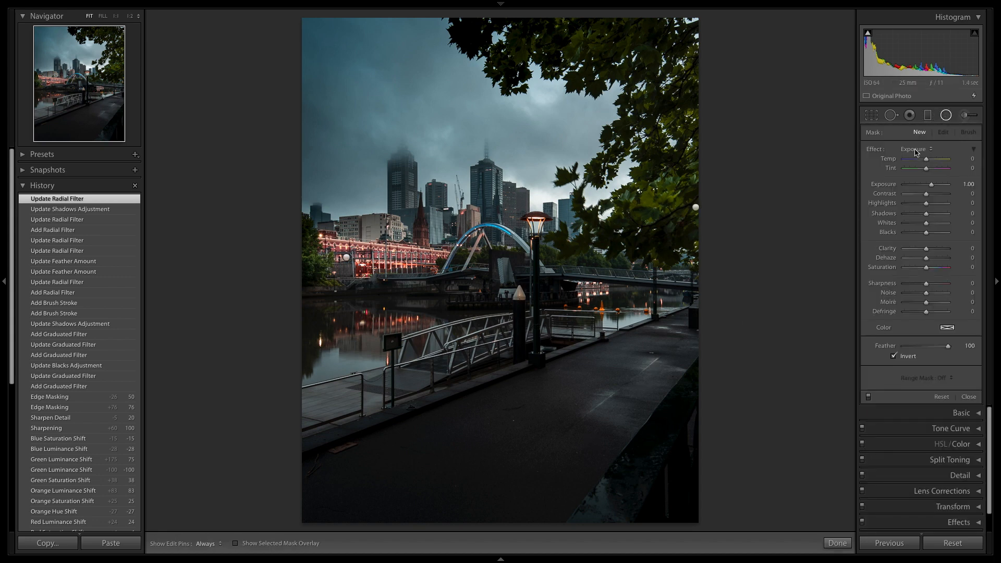
pyautogui.moveTo(932, 187); pyautogui.dragTo(930, 219)
pyautogui.click(947, 328)
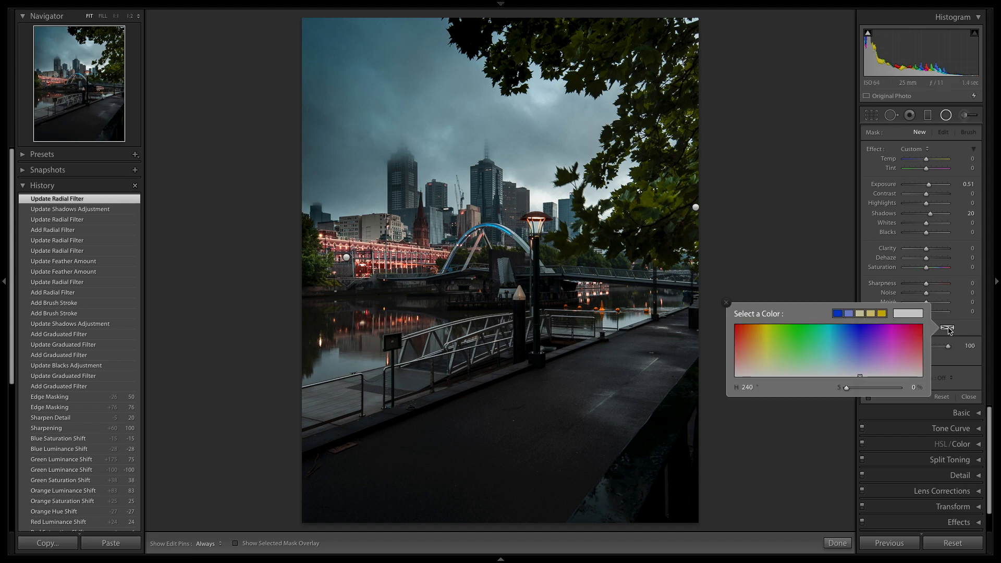
pyautogui.click(739, 364)
pyautogui.moveTo(739, 363); pyautogui.dragTo(740, 356)
pyautogui.moveTo(638, 368)
pyautogui.mouseDown()
pyautogui.moveTo(675, 387)
pyautogui.moveTo(649, 367)
pyautogui.mouseUp()
pyautogui.click(641, 369)
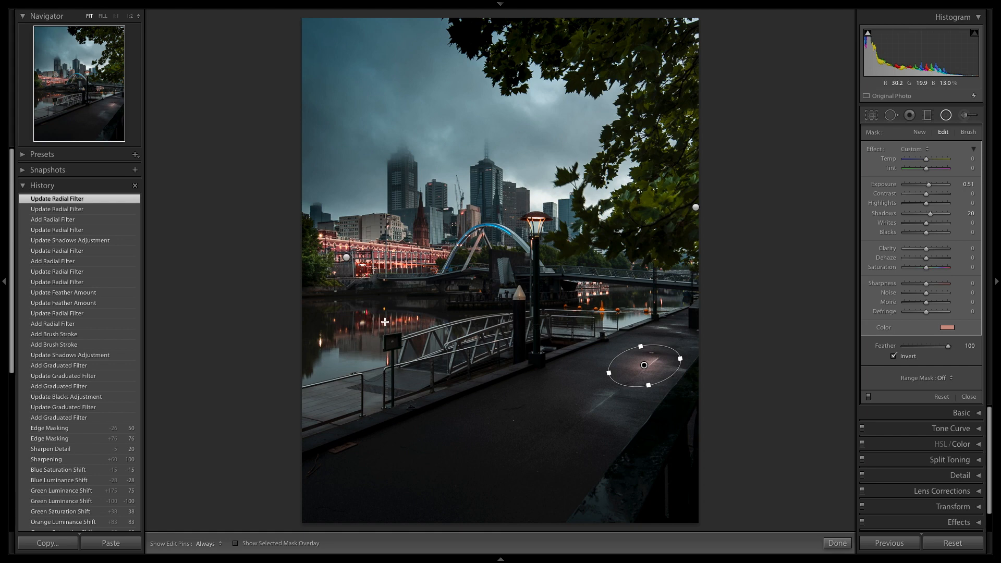
# Add a second radial filter on the path's nearer light patch and set its tint to hue 26, saturation 27.
pyautogui.moveTo(597, 413)
pyautogui.mouseDown()
pyautogui.moveTo(630, 436)
pyautogui.moveTo(593, 420)
pyautogui.moveTo(602, 419)
pyautogui.mouseUp()
pyautogui.click(950, 328)
pyautogui.click(865, 388)
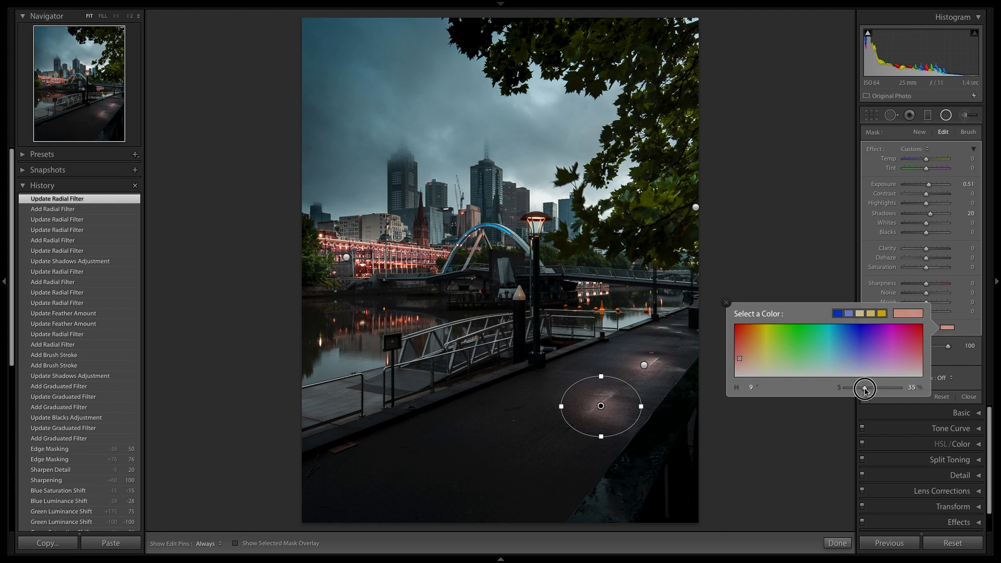
pyautogui.moveTo(866, 388); pyautogui.dragTo(862, 392)
pyautogui.moveTo(739, 360); pyautogui.dragTo(748, 362)
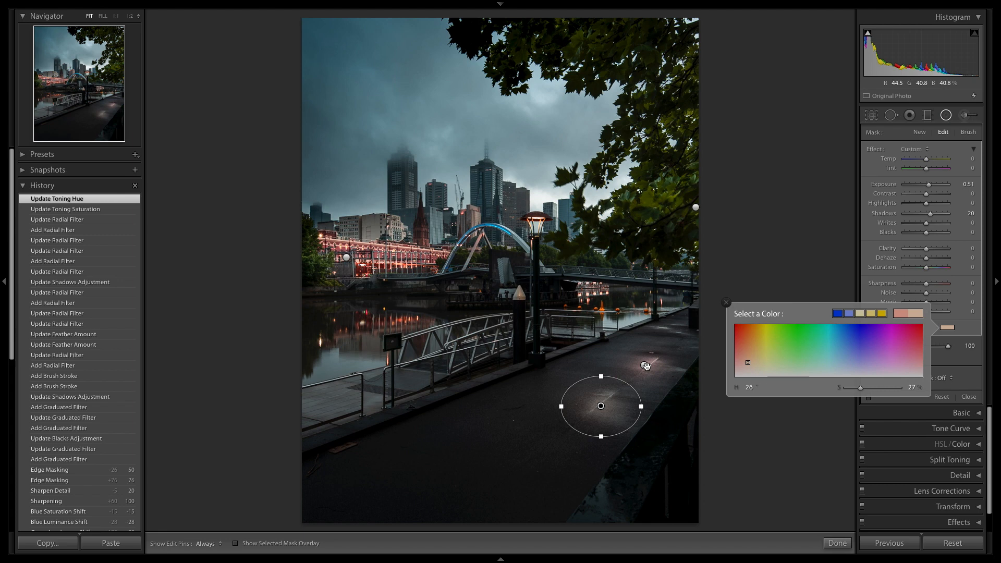
# Lower the tint saturation of the far light patch's radial filter and finish the radial filters.
pyautogui.click(644, 366)
pyautogui.click(946, 329)
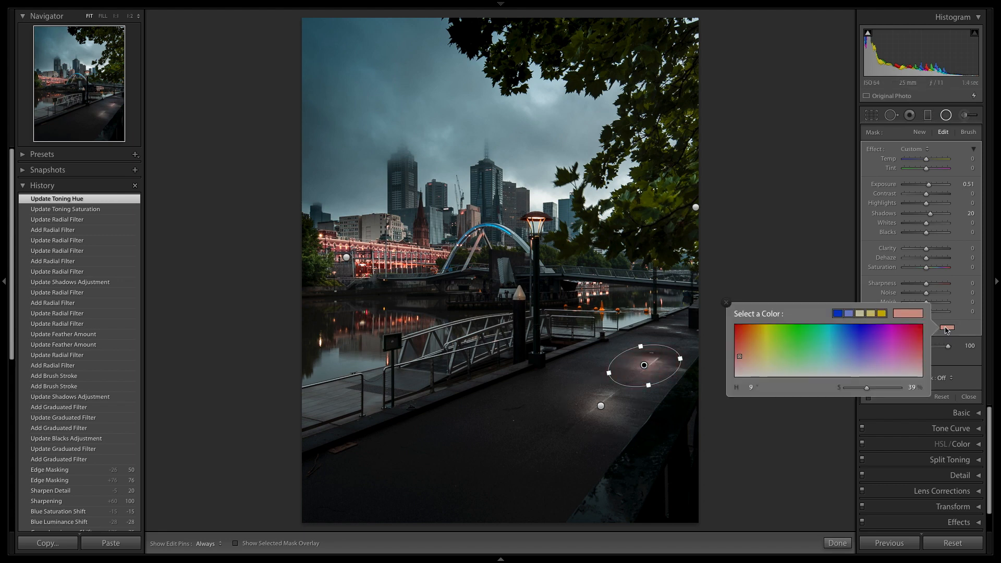
pyautogui.moveTo(887, 390); pyautogui.dragTo(857, 391)
pyautogui.click(725, 302)
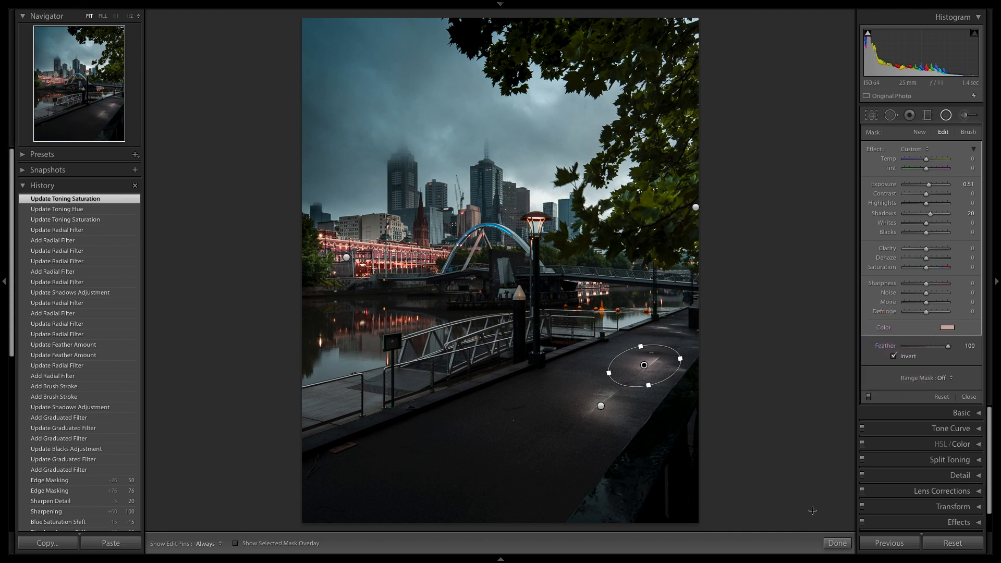
pyautogui.click(838, 543)
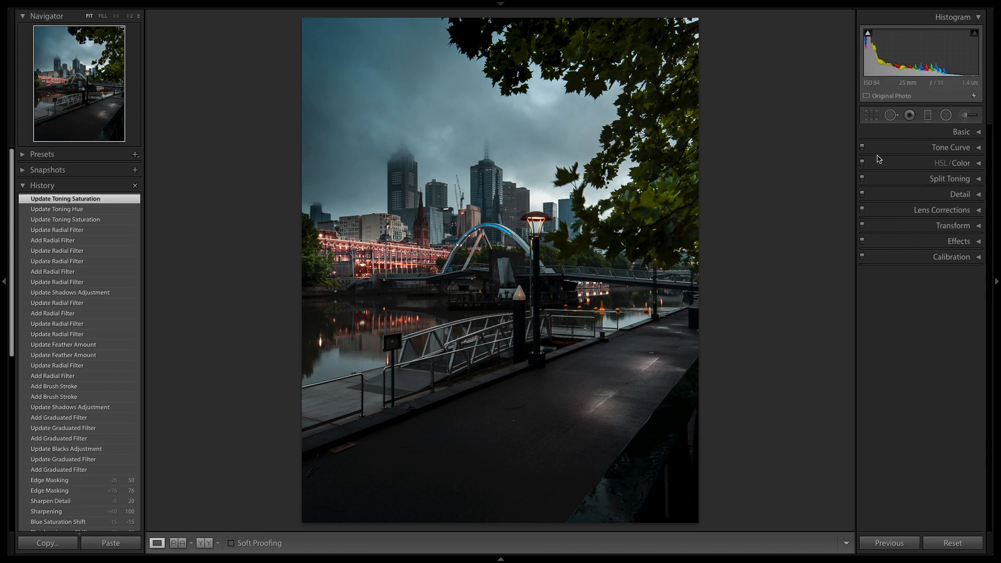
# Set up a new adjustment brush with the Temp effect at 24 and a pale tint at hue 9.
pyautogui.click(964, 116)
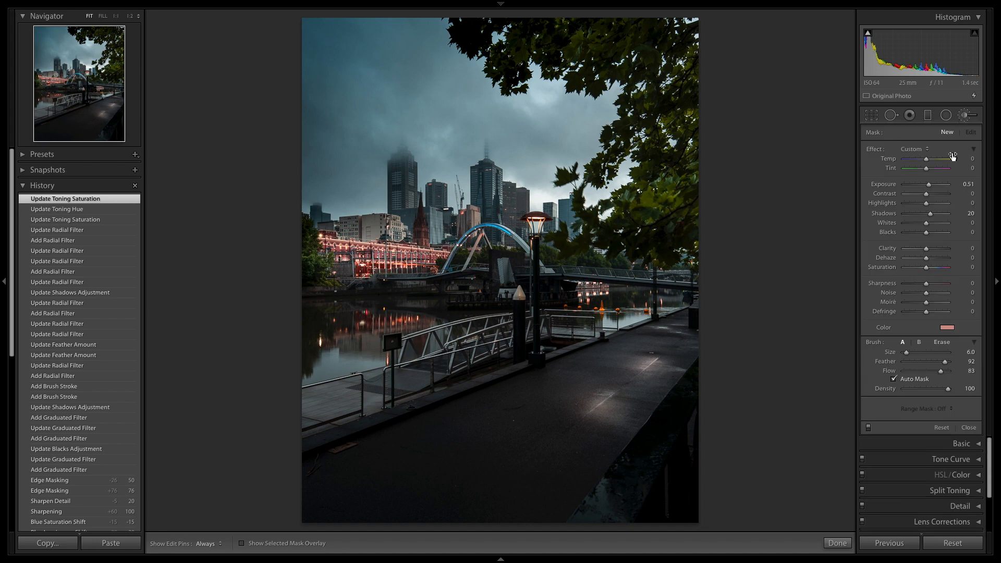
pyautogui.click(924, 149)
pyautogui.click(916, 160)
pyautogui.moveTo(938, 158); pyautogui.dragTo(933, 166)
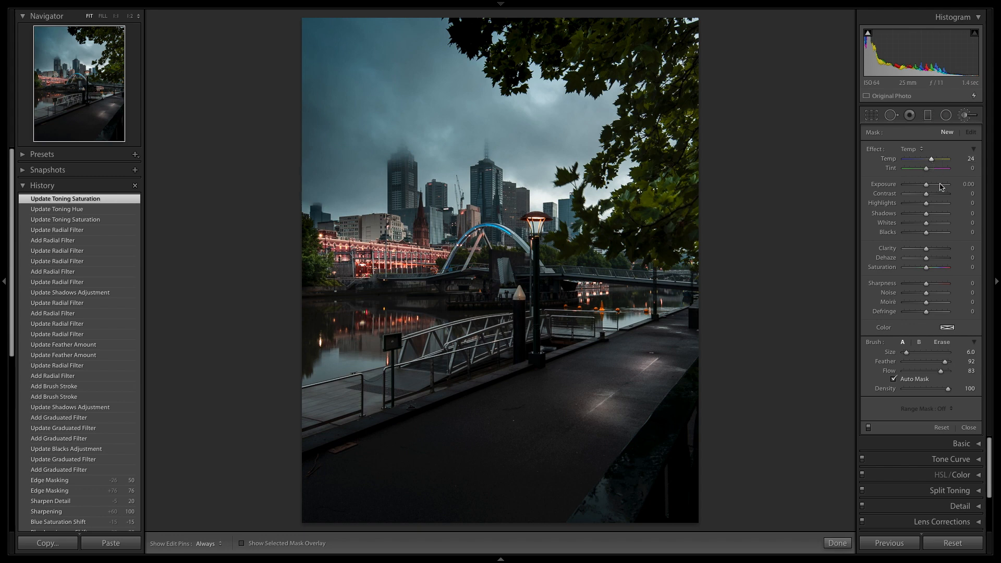
pyautogui.click(947, 329)
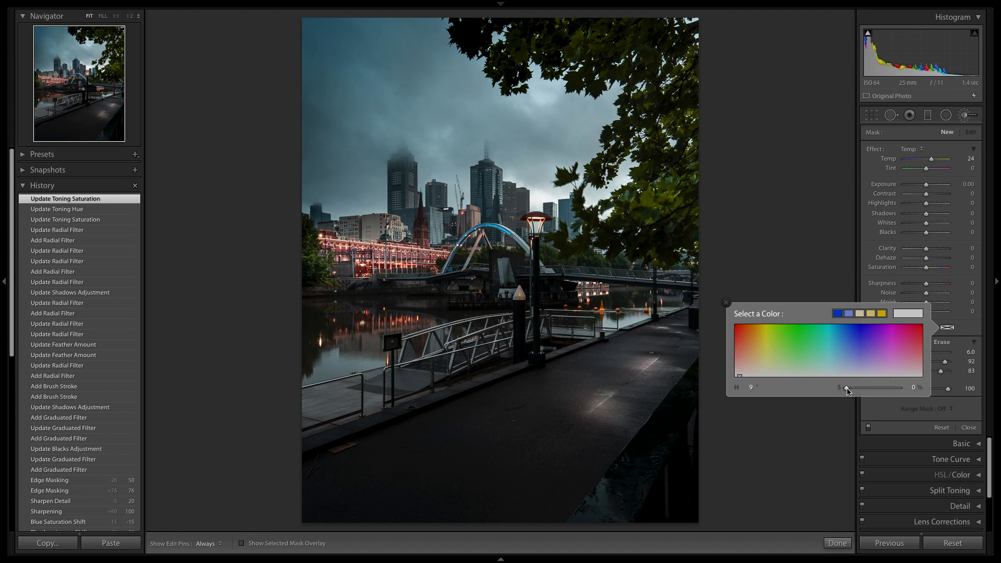
pyautogui.moveTo(847, 391); pyautogui.dragTo(858, 395)
# Paint the warm adjustment over the river in front of the lit buildings and on the far side of the lamp post.
pyautogui.scroll(3, 355, 324)
pyautogui.moveTo(356, 326)
pyautogui.mouseDown()
pyautogui.moveTo(301, 358)
pyautogui.moveTo(345, 349)
pyautogui.moveTo(330, 358)
pyautogui.moveTo(306, 363)
pyautogui.moveTo(344, 335)
pyautogui.moveTo(439, 312)
pyautogui.moveTo(385, 321)
pyautogui.moveTo(310, 371)
pyautogui.moveTo(364, 355)
pyautogui.moveTo(303, 372)
pyautogui.moveTo(492, 318)
pyautogui.moveTo(299, 328)
pyautogui.moveTo(313, 358)
pyautogui.moveTo(361, 351)
pyautogui.moveTo(309, 345)
pyautogui.mouseUp()
pyautogui.scroll(-5, 313, 328)
pyautogui.press('h')
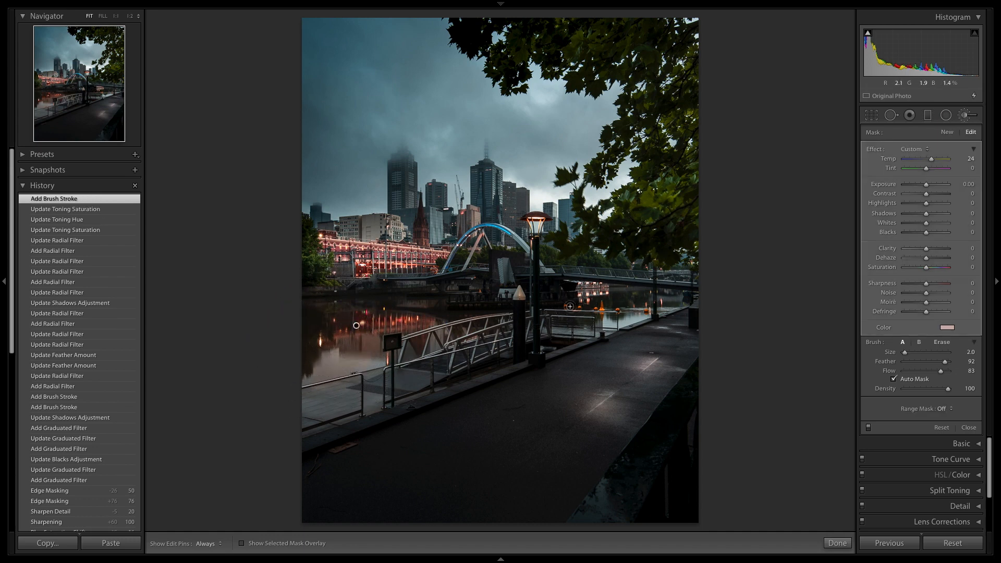
pyautogui.scroll(2, 574, 305)
pyautogui.press('h')
pyautogui.moveTo(658, 301); pyautogui.dragTo(651, 301)
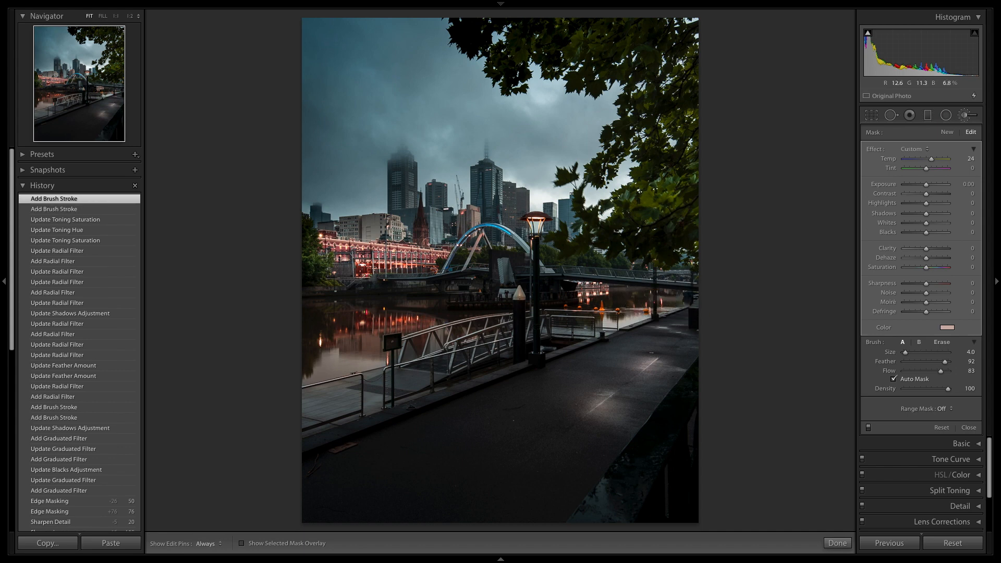
# Fill in the river's brush mask at the photo's left edge, behind the ramp and towards the right bank with a size 4 brush.
pyautogui.click(309, 349)
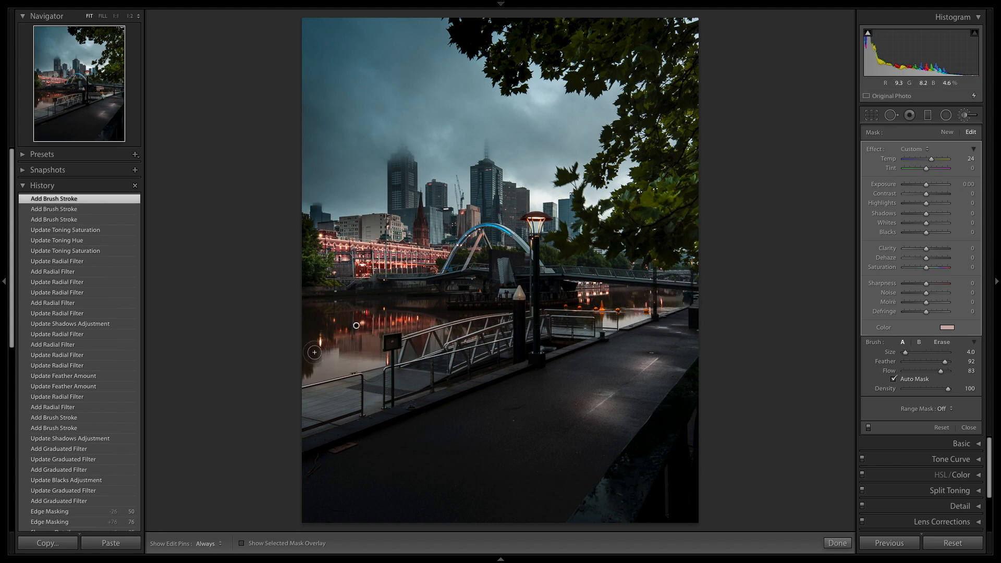
pyautogui.press('h')
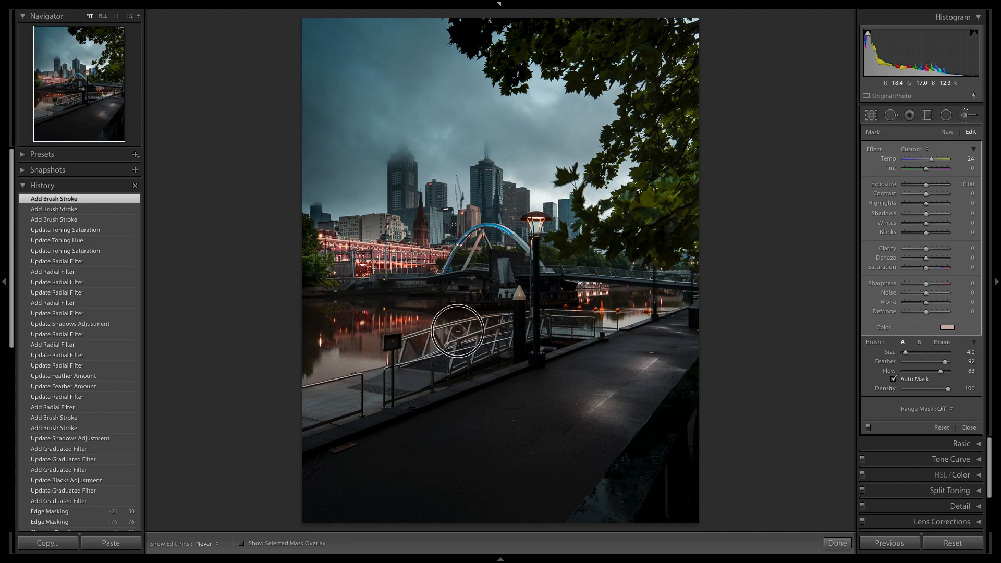
pyautogui.press('h')
pyautogui.click(484, 321)
pyautogui.press('h')
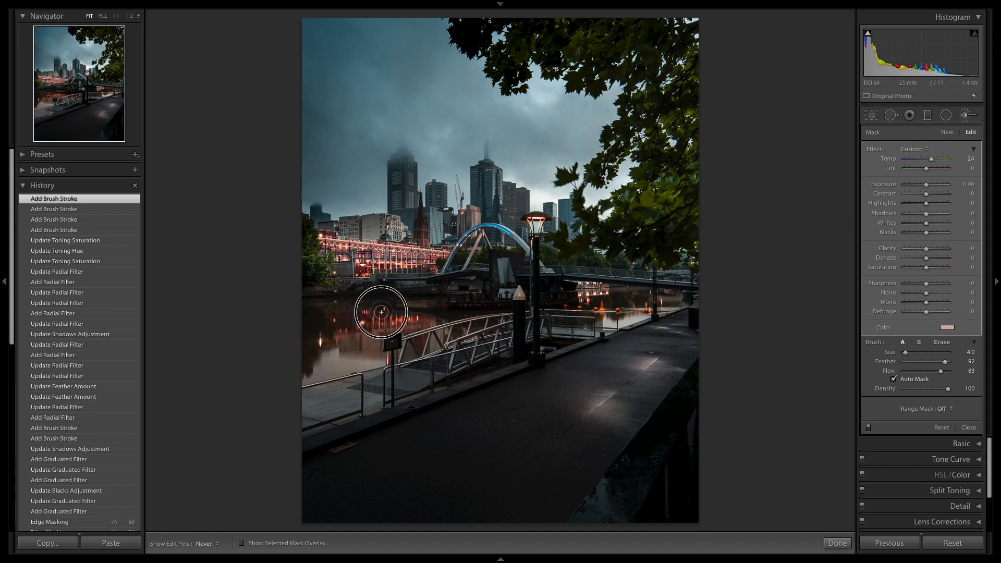
pyautogui.press('h')
pyautogui.moveTo(576, 311); pyautogui.dragTo(633, 301)
pyautogui.click(670, 297)
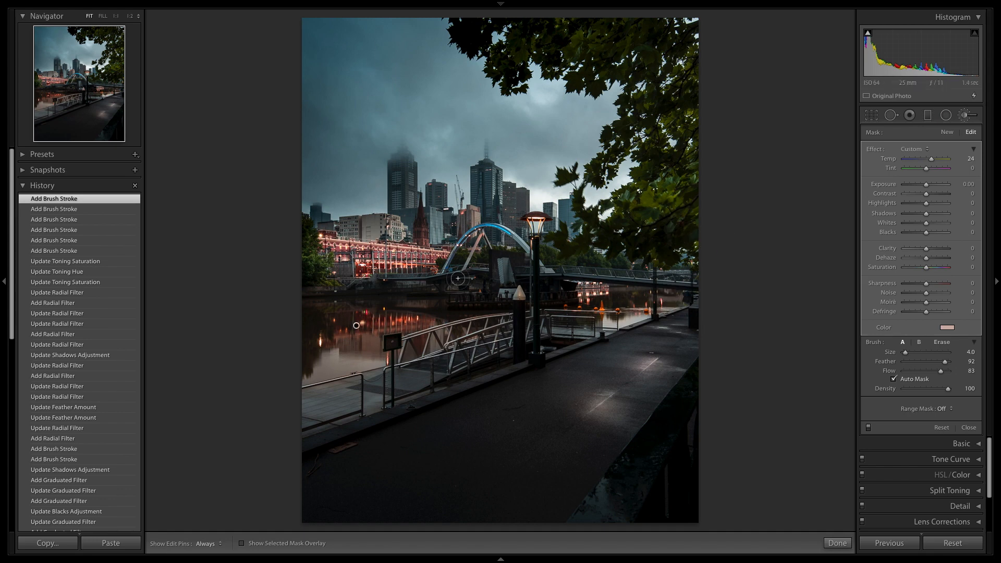
# Check the mask overlay and erase the spill from the walkway before the ramp with a size 6 erase brush.
pyautogui.moveTo(356, 326)
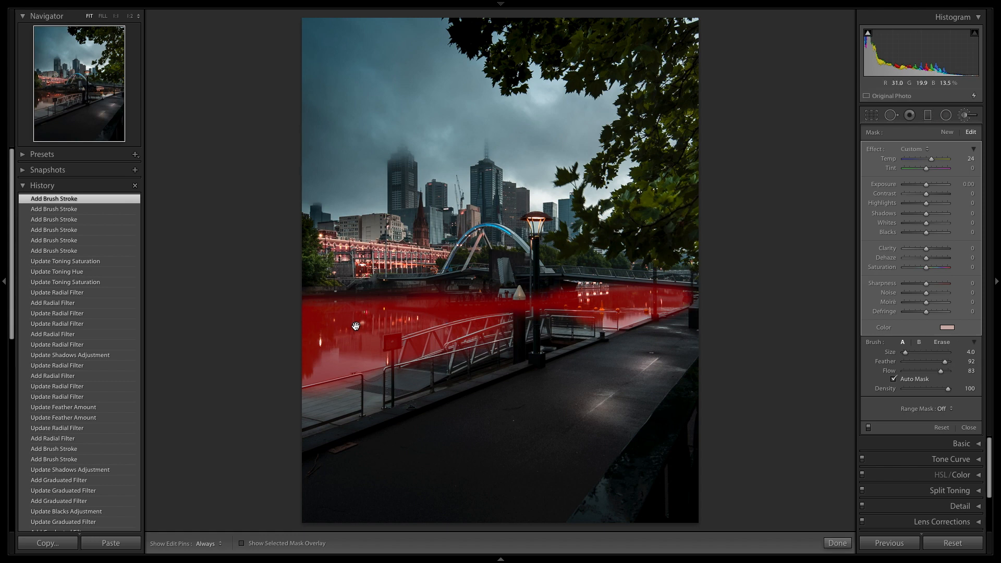
pyautogui.press('alt')
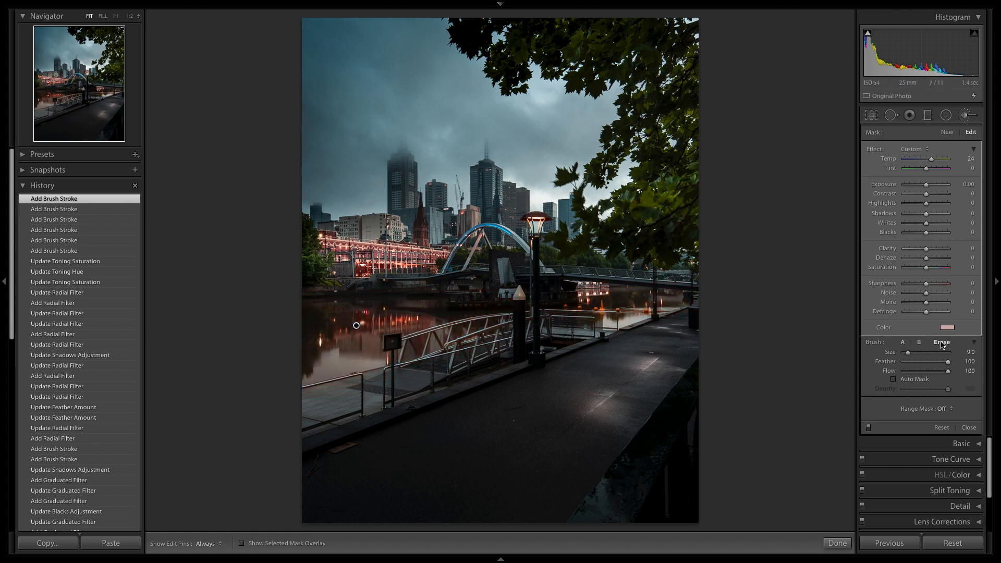
pyautogui.scroll(-3, 257, 374)
pyautogui.moveTo(308, 405)
pyautogui.mouseDown()
pyautogui.moveTo(357, 385)
pyautogui.moveTo(307, 406)
pyautogui.moveTo(484, 350)
pyautogui.moveTo(338, 421)
pyautogui.moveTo(386, 411)
pyautogui.moveTo(399, 386)
pyautogui.mouseUp()
pyautogui.press('h')
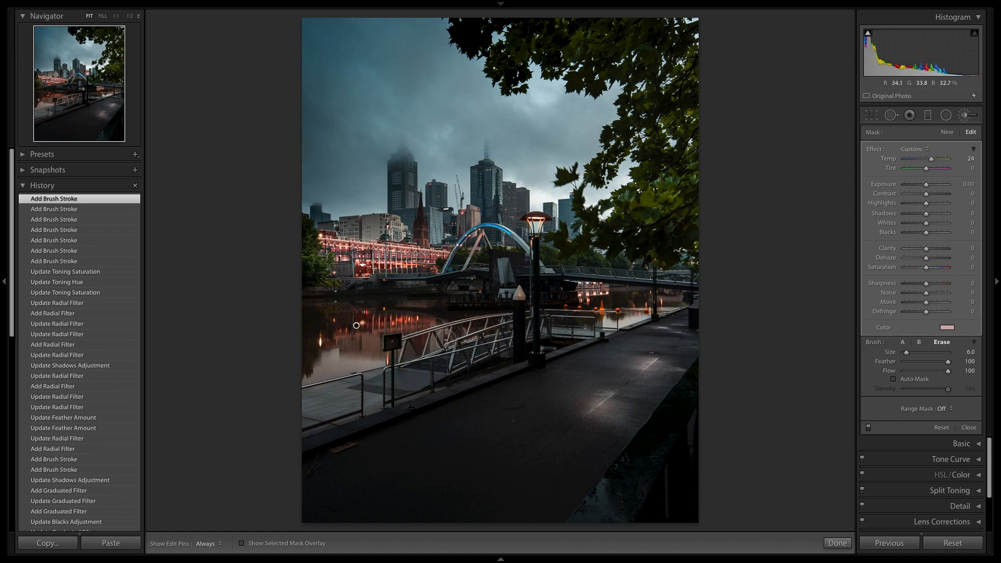
# Erase the warm mask from the ramp's nearer struts and lower rails at 1:1 view with a size 3 brush.
pyautogui.click(67, 100)
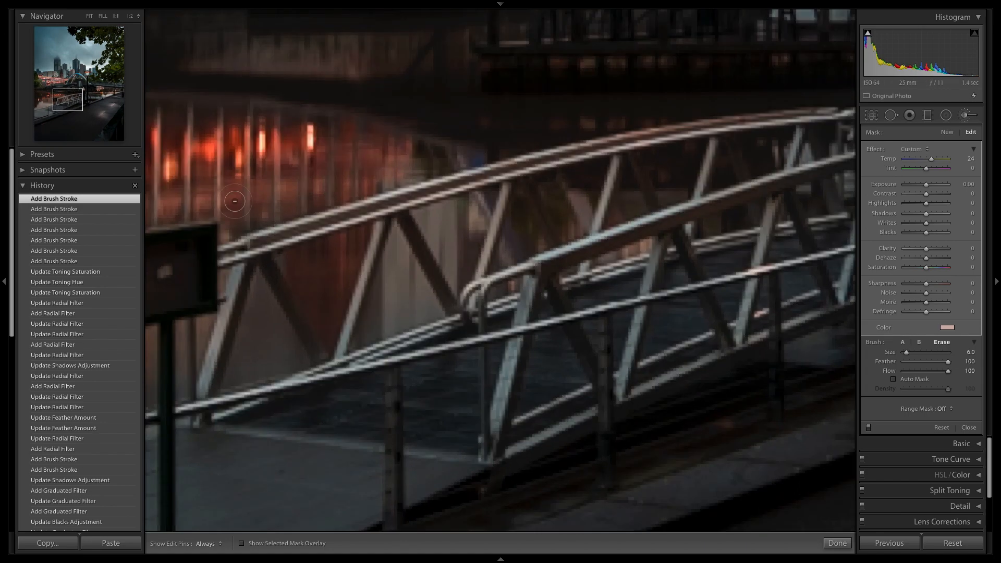
pyautogui.scroll(-3, 344, 344)
pyautogui.moveTo(340, 350)
pyautogui.mouseDown()
pyautogui.moveTo(395, 209)
pyautogui.moveTo(464, 313)
pyautogui.mouseUp()
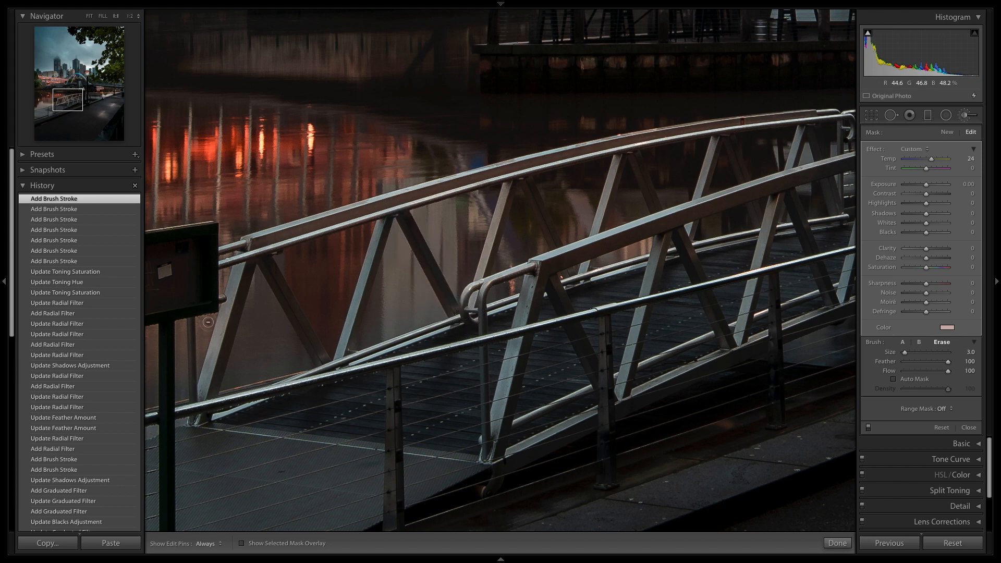
pyautogui.moveTo(278, 289); pyautogui.dragTo(321, 356)
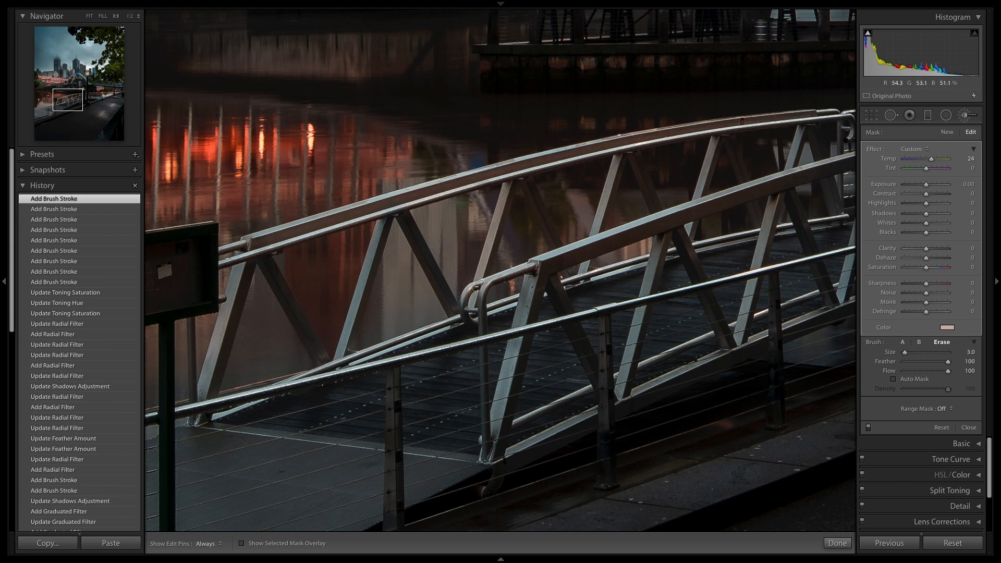
pyautogui.press('h')
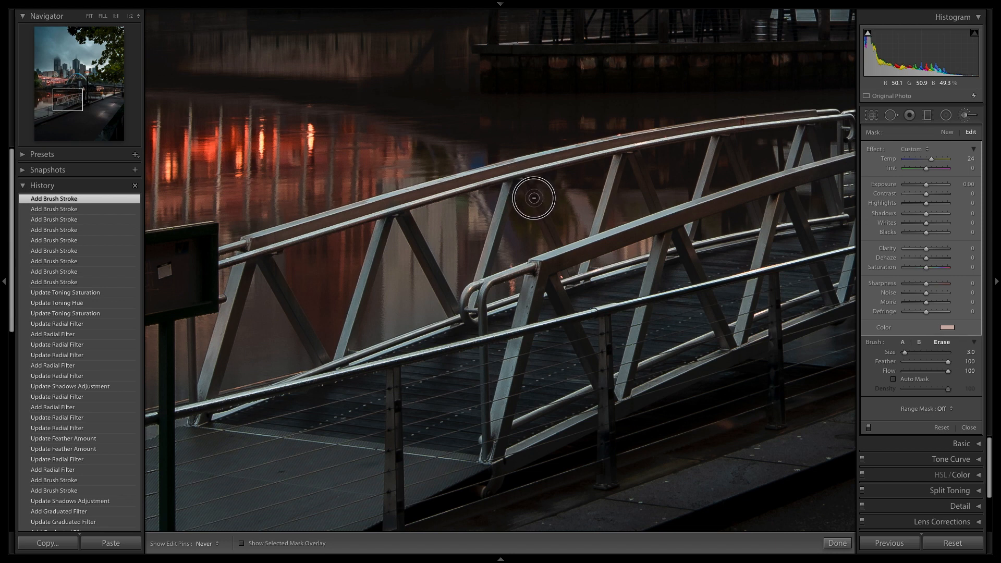
pyautogui.moveTo(579, 270); pyautogui.dragTo(585, 276)
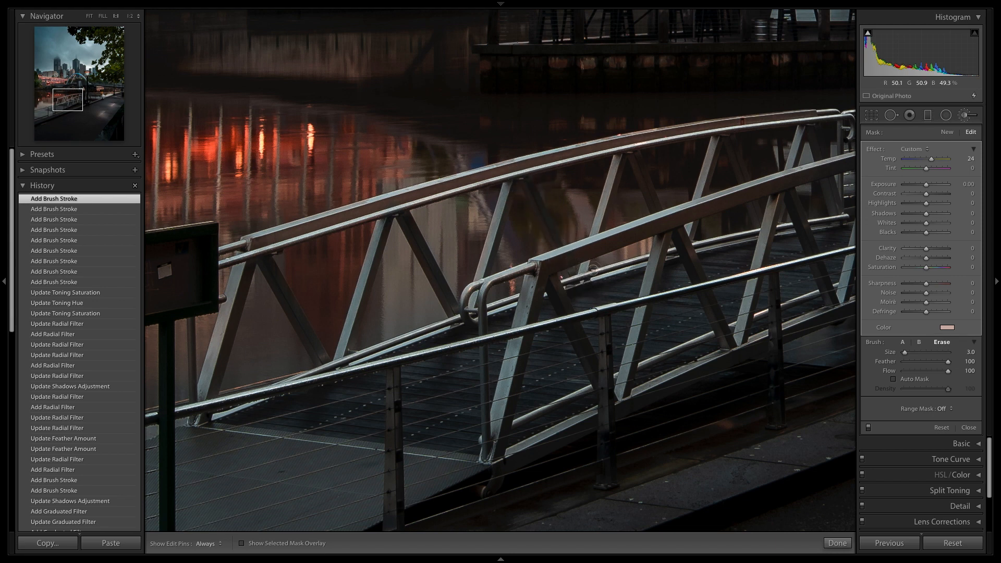
# Erase the mask from the ramp's farther struts and its handrails, using a size 2 brush for fine parts, and finish the brush.
pyautogui.scroll(3, 581, 258)
pyautogui.scroll(8, 581, 257)
pyautogui.moveTo(604, 244); pyautogui.dragTo(709, 213)
pyautogui.scroll(-10, 710, 213)
pyautogui.scroll(-2, 611, 161)
pyautogui.moveTo(621, 157); pyautogui.dragTo(582, 269)
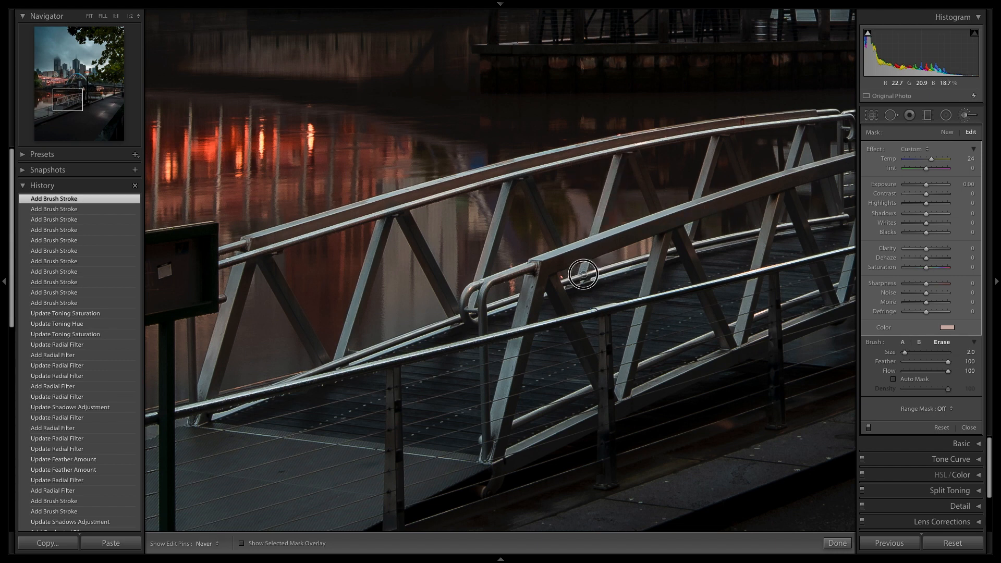
pyautogui.moveTo(631, 156)
pyautogui.mouseDown()
pyautogui.moveTo(674, 232)
pyautogui.moveTo(665, 203)
pyautogui.mouseUp()
pyautogui.moveTo(710, 125); pyautogui.dragTo(270, 243)
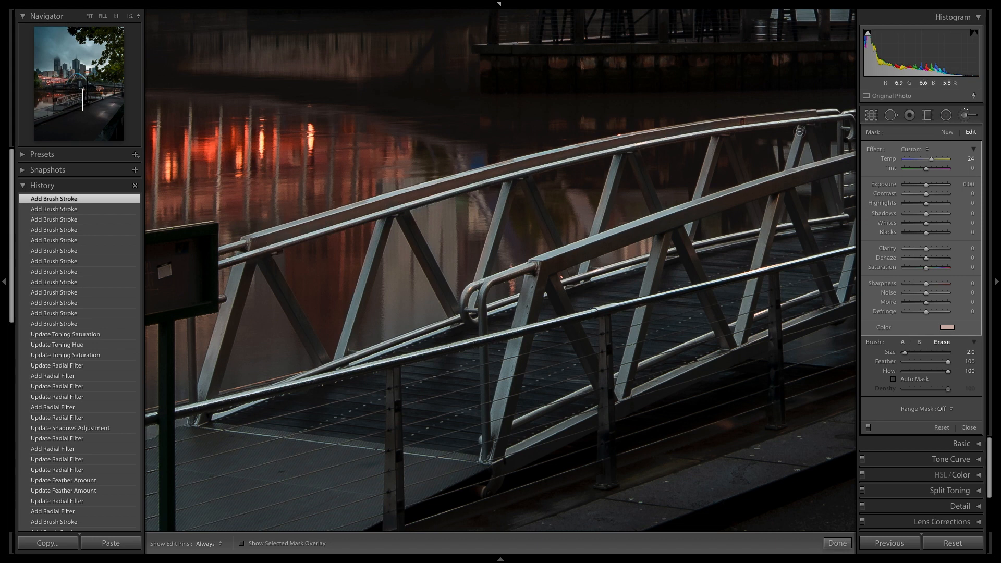
pyautogui.moveTo(748, 193)
pyautogui.mouseDown()
pyautogui.moveTo(719, 202)
pyautogui.moveTo(833, 173)
pyautogui.mouseUp()
pyautogui.click(837, 543)
pyautogui.click(649, 363)
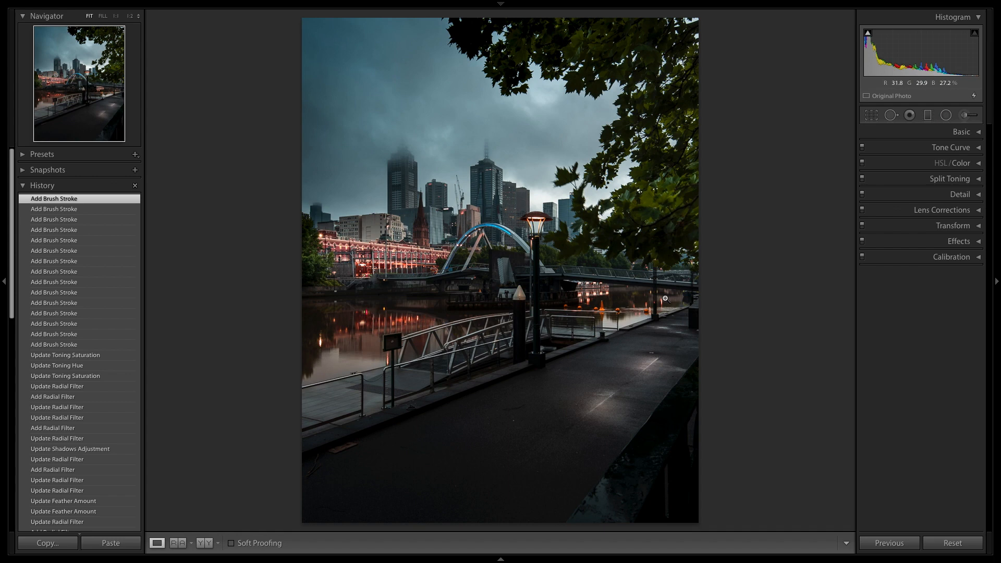
# Compare the edit with the reference photo side by side and stacked, and with its unedited version in single view.
pyautogui.click(181, 545)
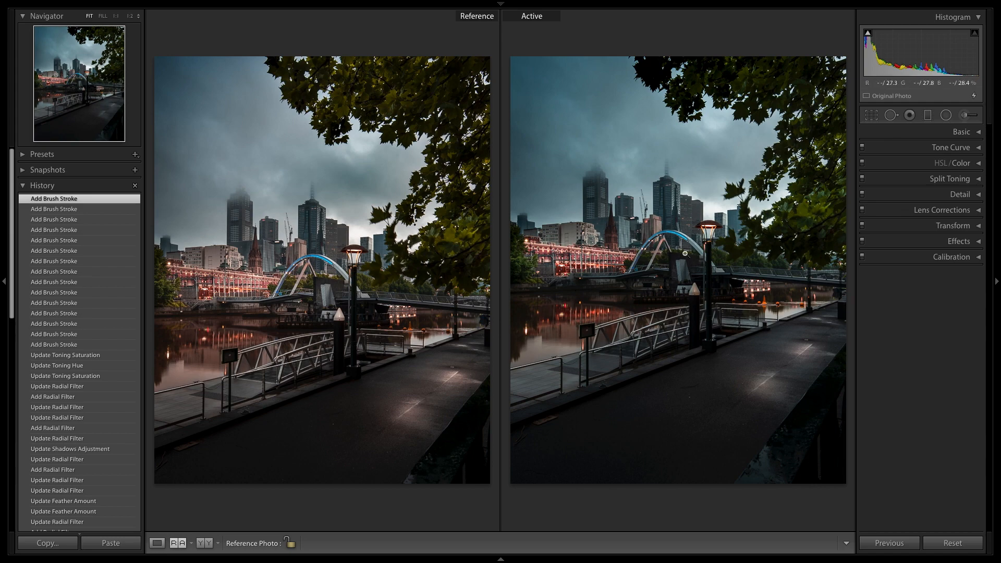
pyautogui.click(178, 543)
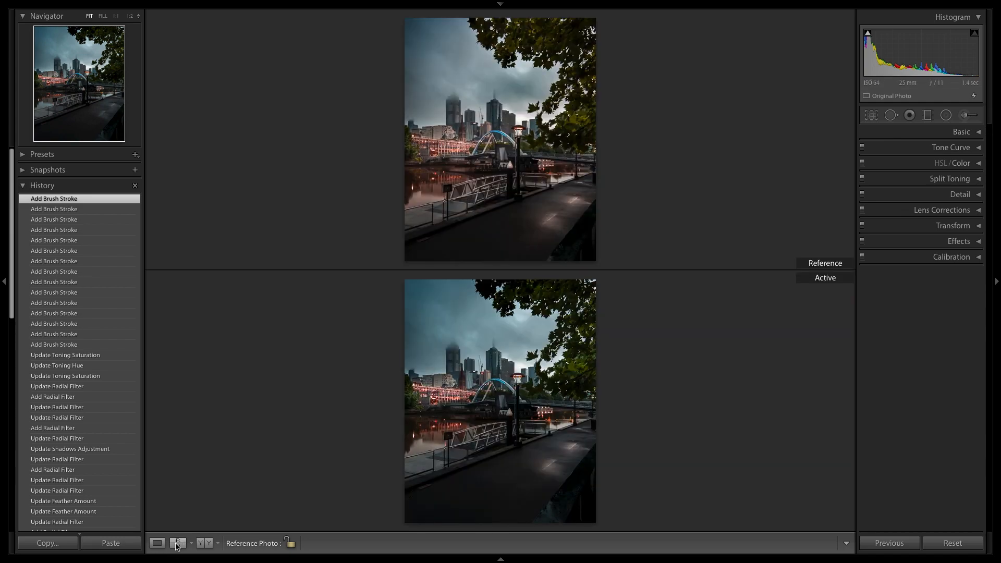
pyautogui.click(156, 543)
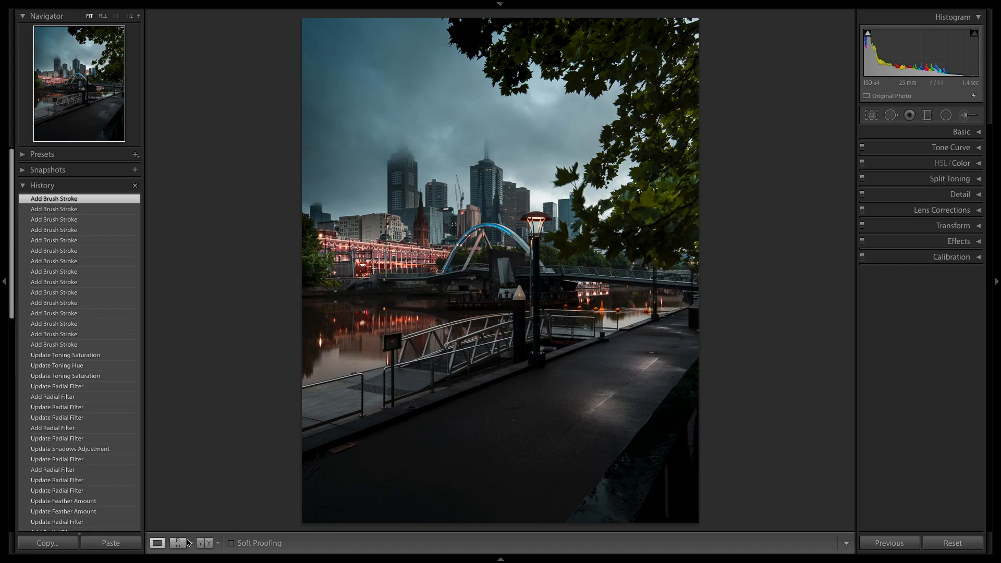
pyautogui.press('\\')
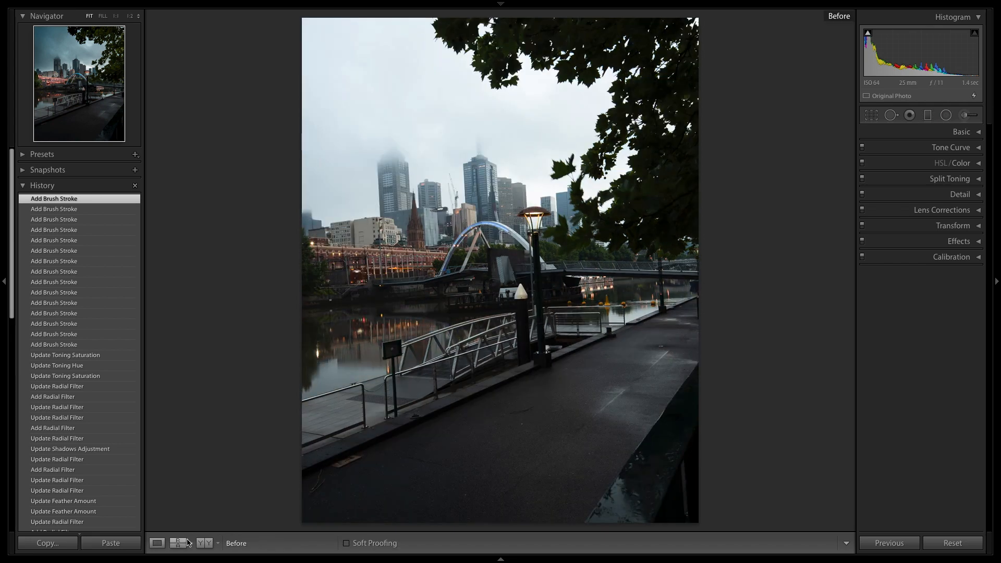
pyautogui.press('\\')
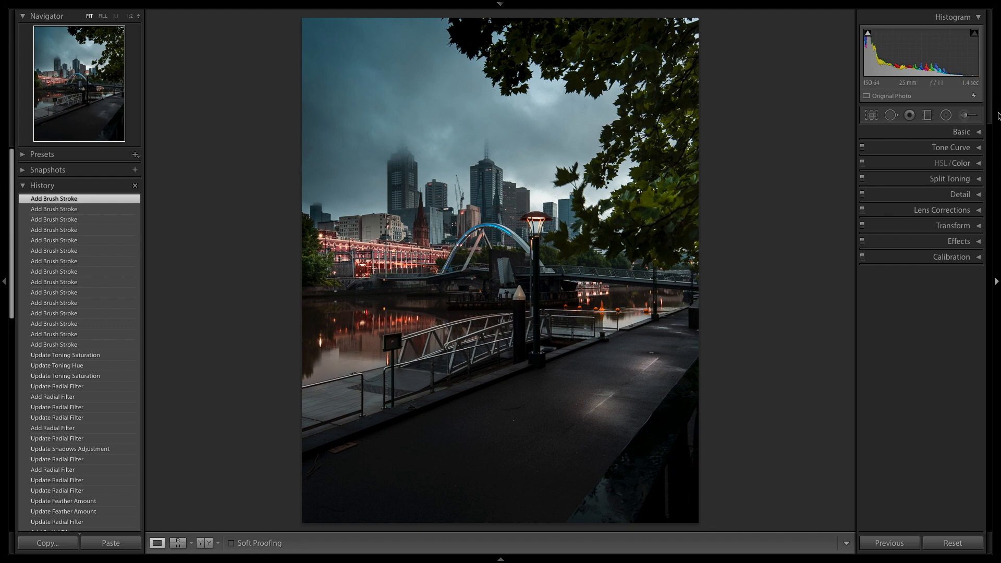
# Set the photo's overall Shadows to +56 and Exposure to -0.40, and compare the result with the unedited version.
pyautogui.click(970, 132)
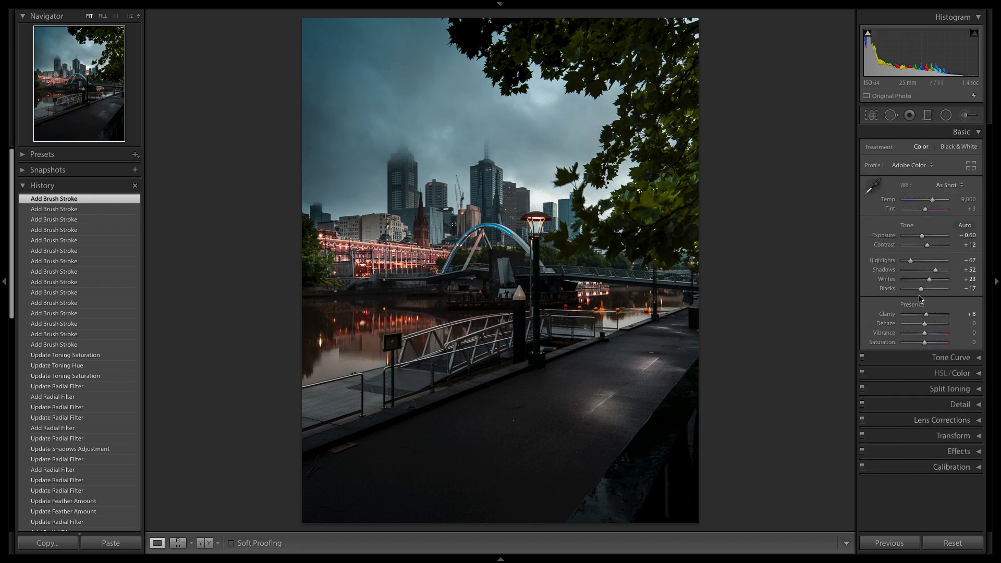
pyautogui.moveTo(936, 272); pyautogui.dragTo(937, 272)
pyautogui.moveTo(922, 239); pyautogui.dragTo(920, 240)
pyautogui.press('\\')
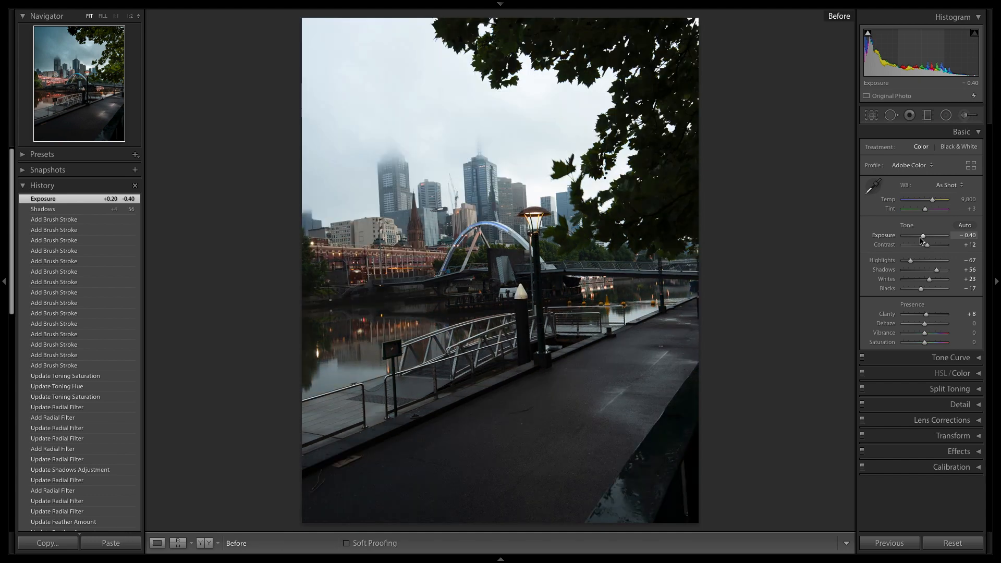
pyautogui.press('\\')
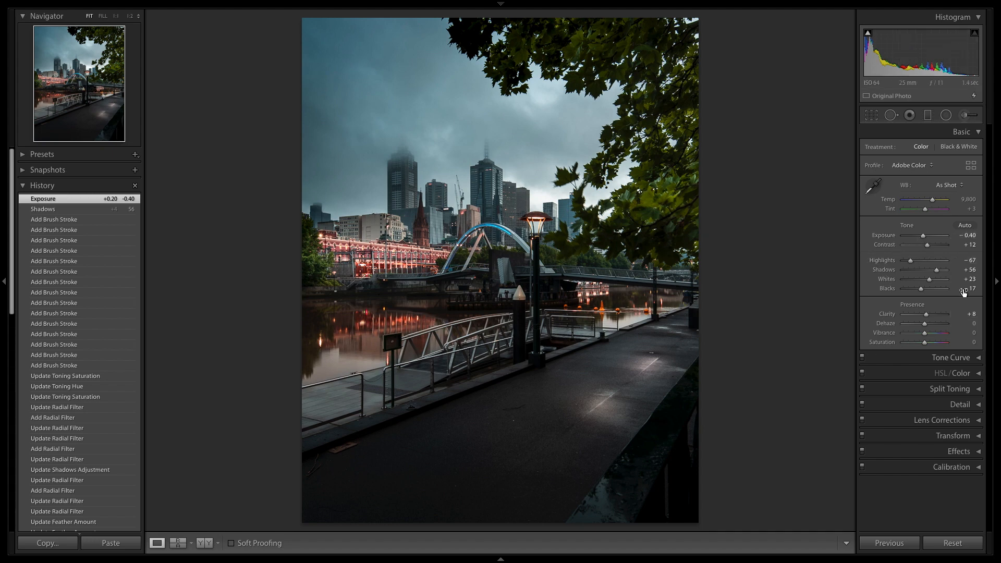
pyautogui.click(970, 137)
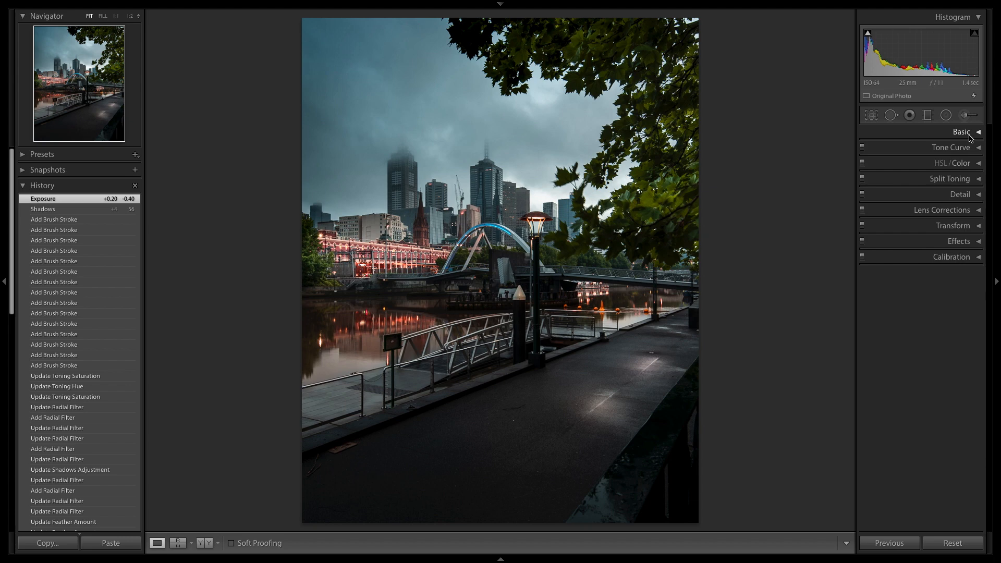